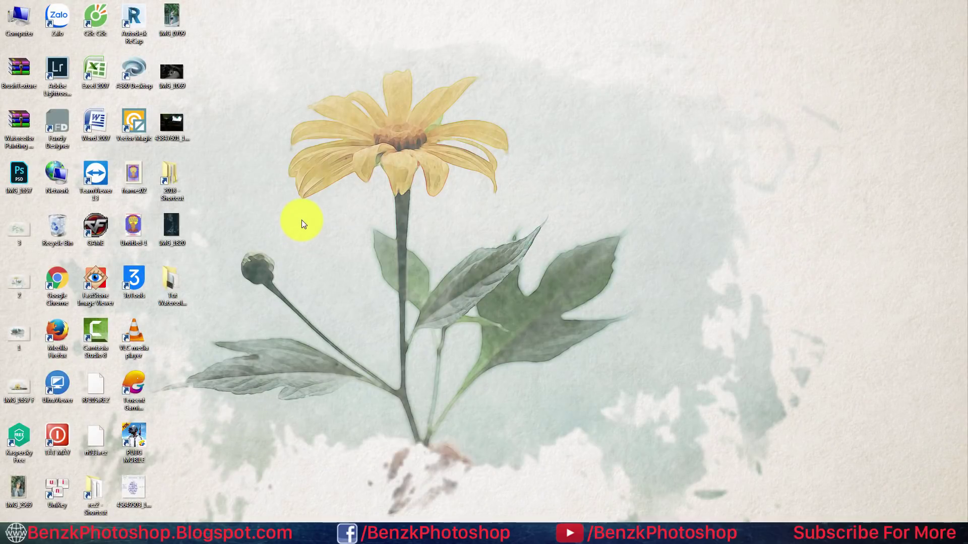
- Refresh the Windows desktop from its right-click menu
{"action": "right_click", "coordinate": [302, 220]}
{"action": "left_click", "coordinate": [325, 247]}
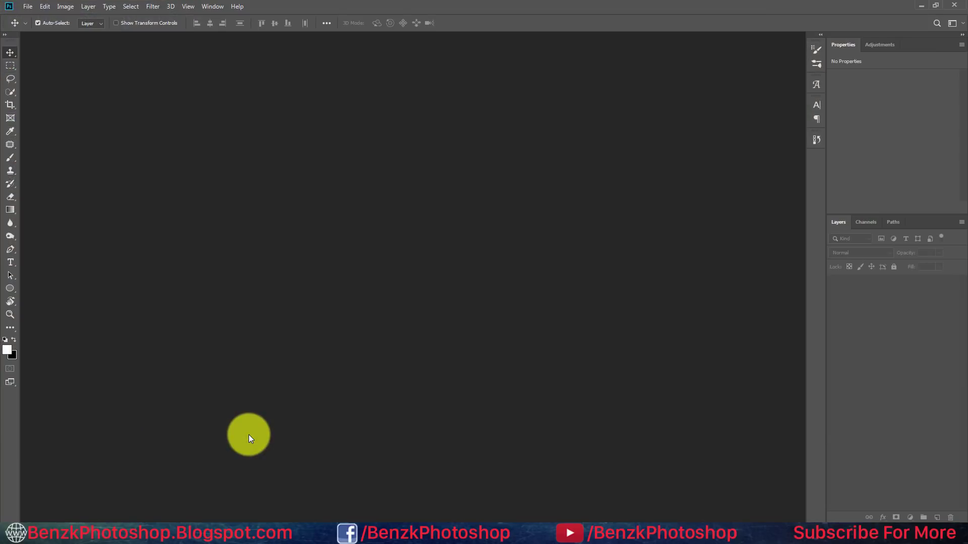
- Import Watercolor.abr from the Tut Watercolor Painting Effect folder and select brush 1 at 582 px
{"action": "left_click", "coordinate": [11, 157]}
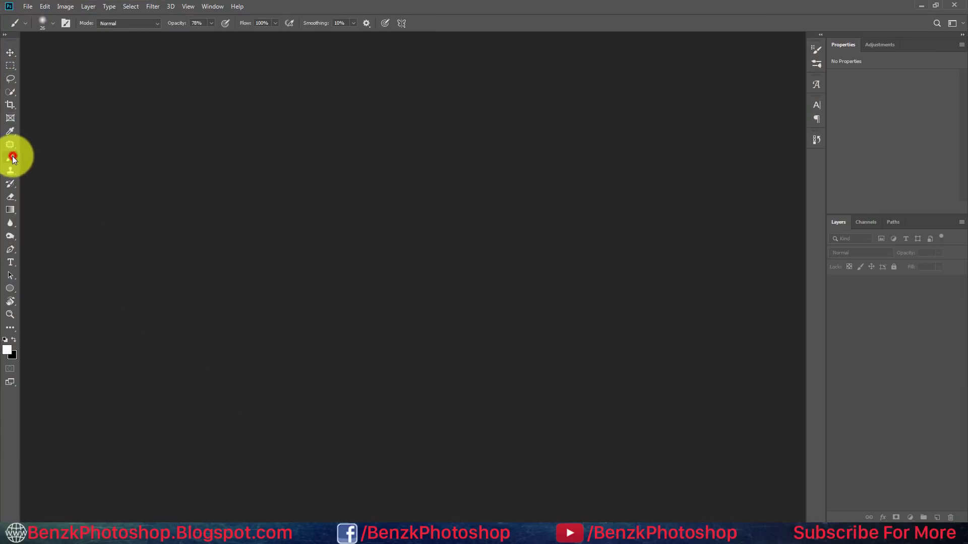
{"action": "left_click", "coordinate": [43, 24]}
{"action": "left_click", "coordinate": [136, 42]}
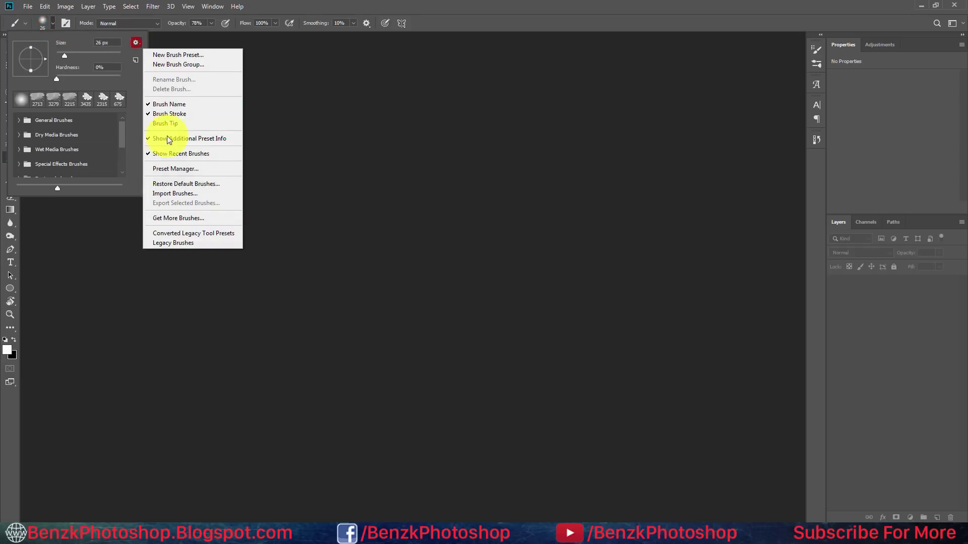
{"action": "left_click", "coordinate": [213, 194]}
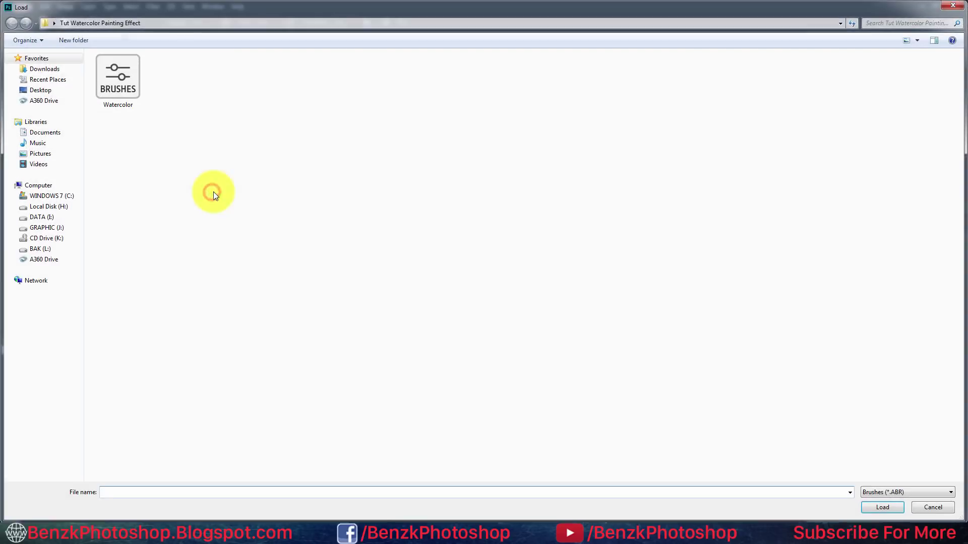
{"action": "left_click", "coordinate": [120, 81]}
{"action": "left_click", "coordinate": [57, 89]}
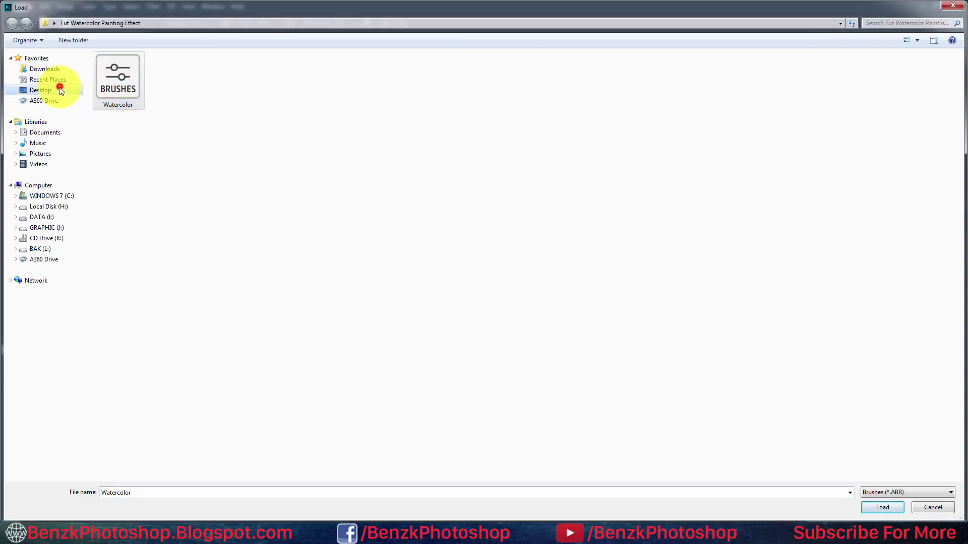
{"action": "double_click", "coordinate": [667, 68]}
{"action": "left_click", "coordinate": [130, 90]}
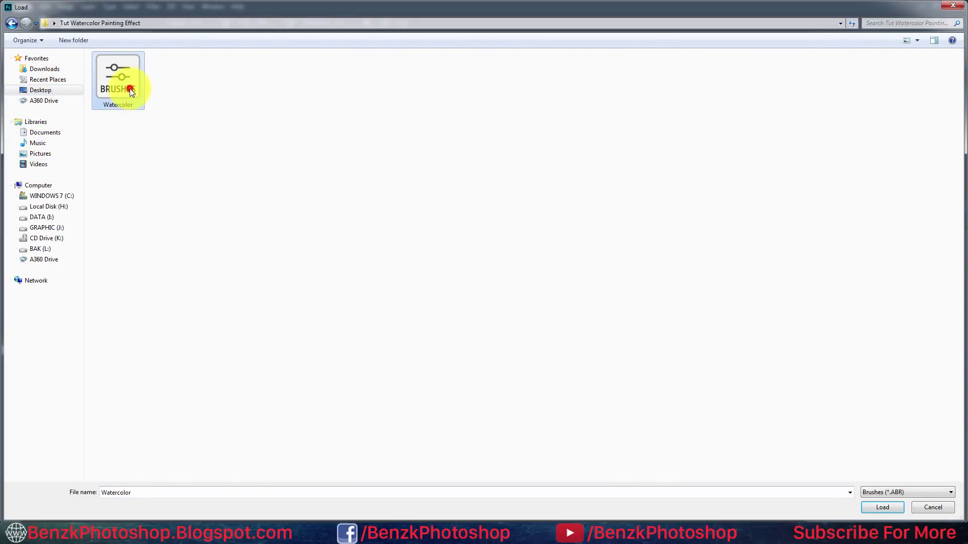
{"action": "double_click", "coordinate": [123, 90]}
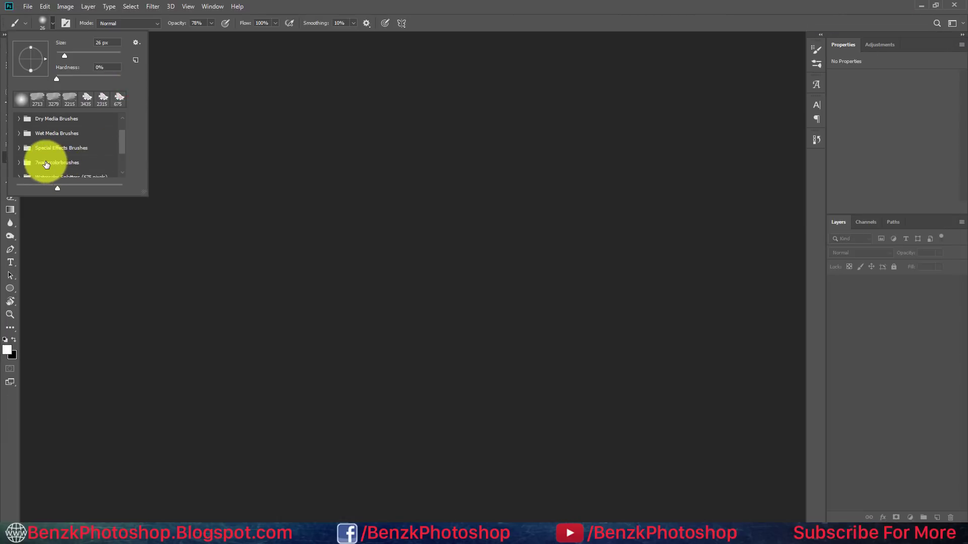
{"action": "left_click", "coordinate": [18, 168]}
{"action": "left_click", "coordinate": [60, 156]}
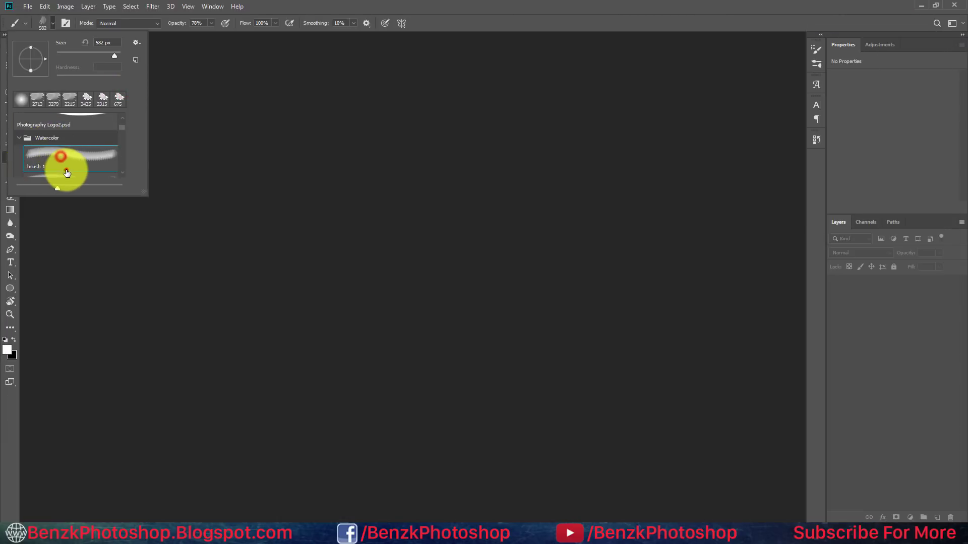
- Open the flower photo IMG_1657.jpg
{"action": "left_click", "coordinate": [28, 6]}
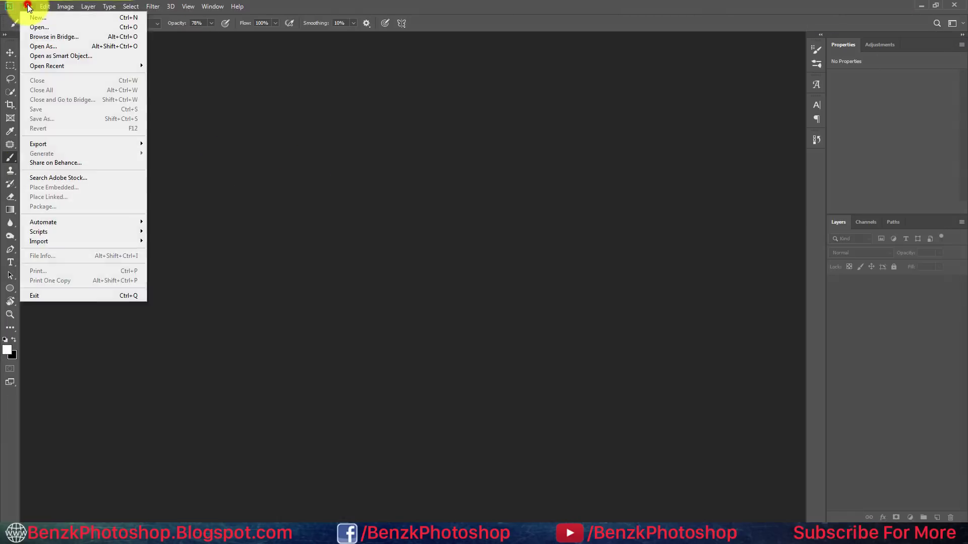
{"action": "left_click", "coordinate": [27, 27]}
{"action": "double_click", "coordinate": [225, 99]}
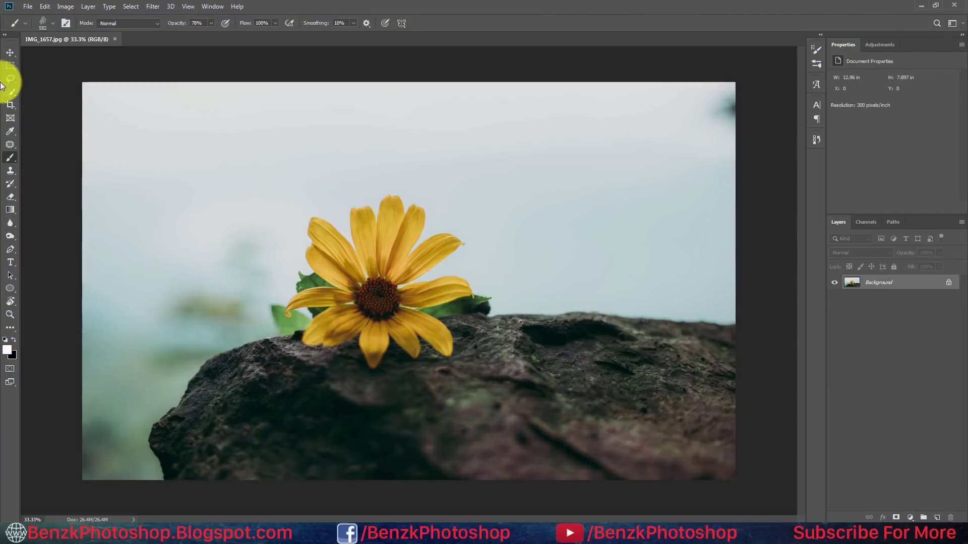
- Convert the Background layer into a smart object named Layer 0
{"action": "left_click", "coordinate": [10, 52]}
{"action": "right_click", "coordinate": [898, 283]}
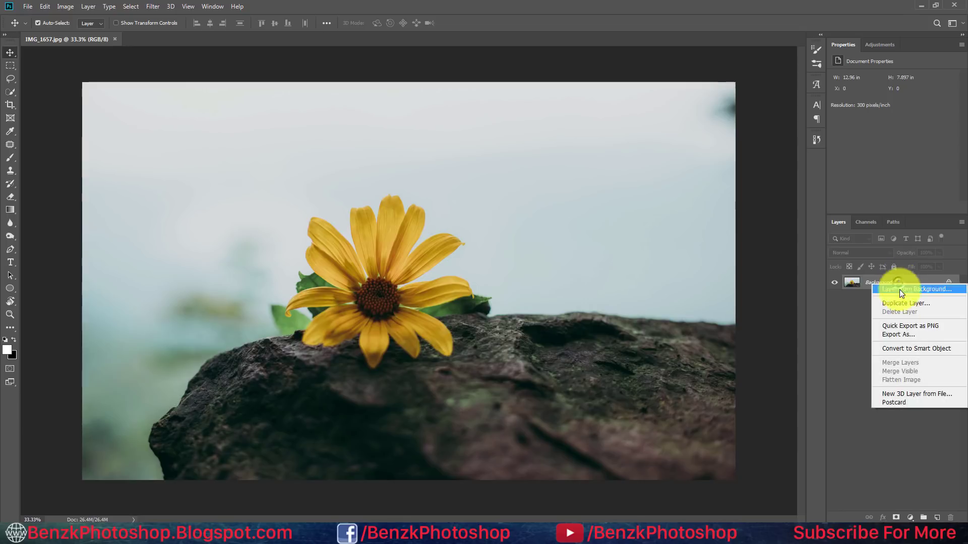
{"action": "left_click", "coordinate": [915, 347]}
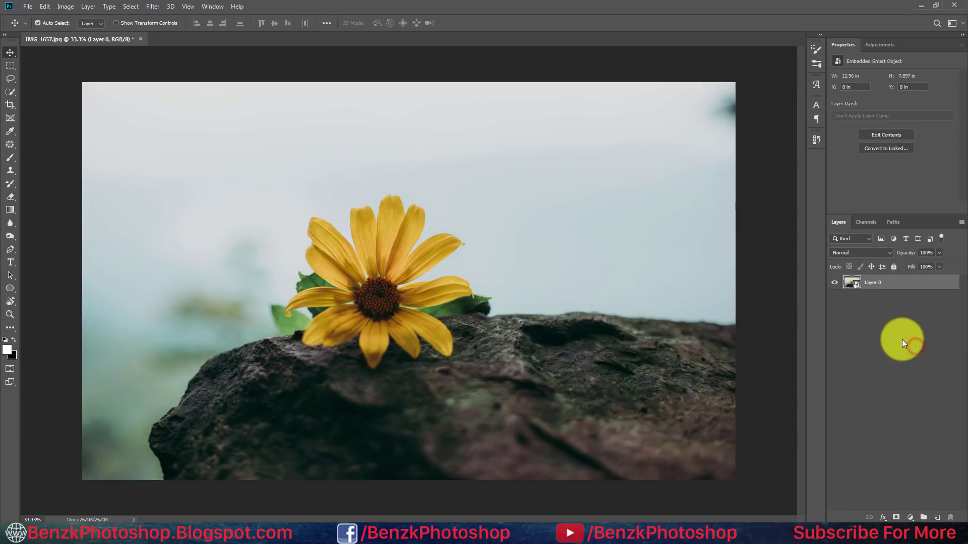
{"action": "left_click", "coordinate": [153, 6]}
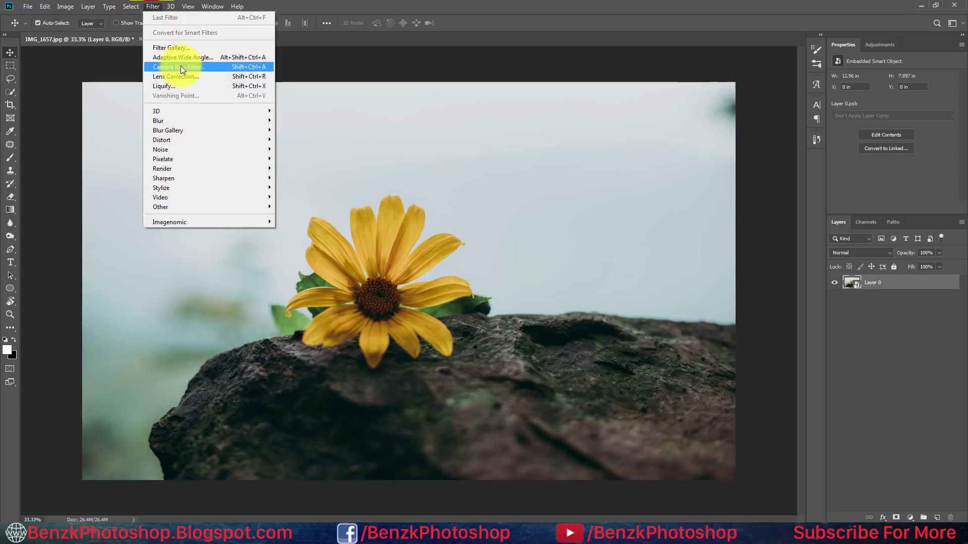
- Apply a Filter Gallery Dry Brush with brush size 10, detail 10 and texture 1
{"action": "left_click", "coordinate": [204, 47]}
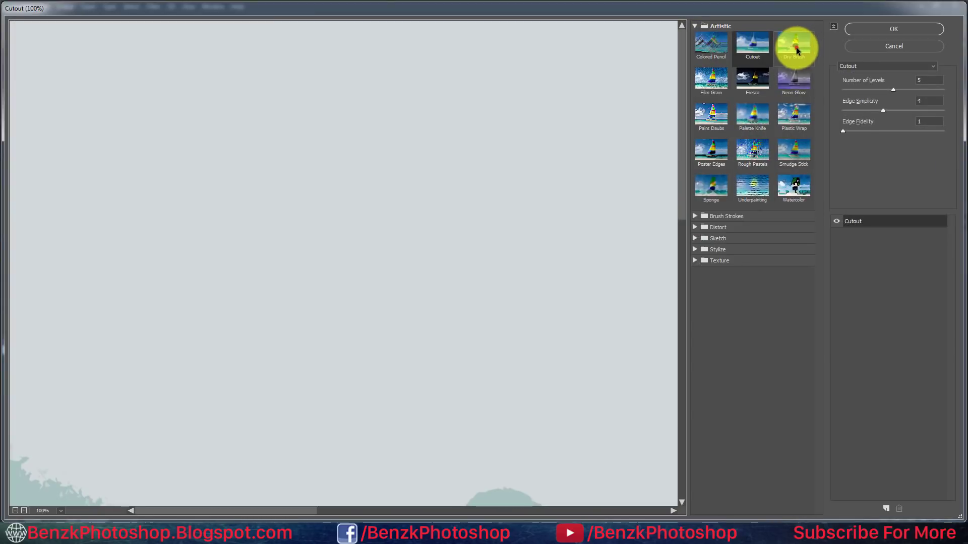
{"action": "left_click", "coordinate": [795, 47]}
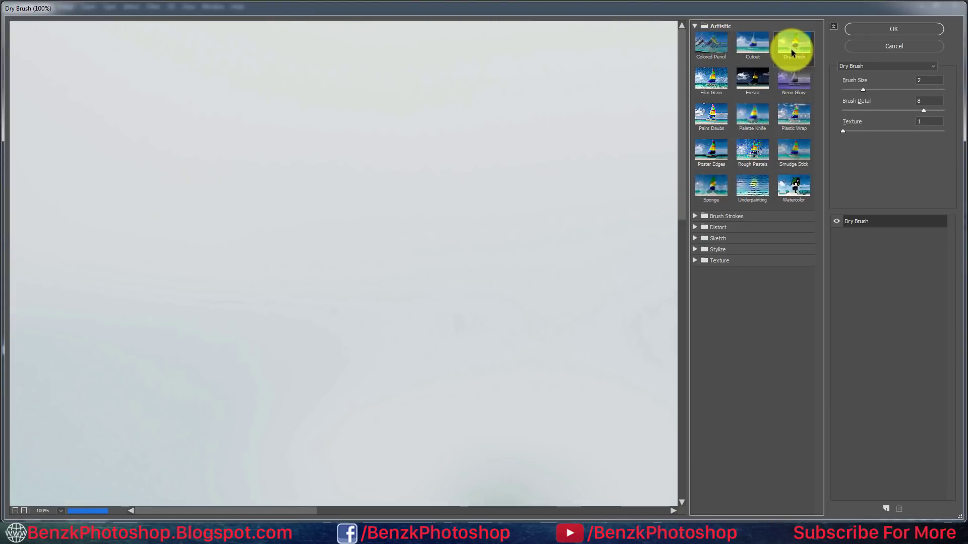
{"action": "right_click", "coordinate": [388, 174]}
{"action": "left_click", "coordinate": [413, 125]}
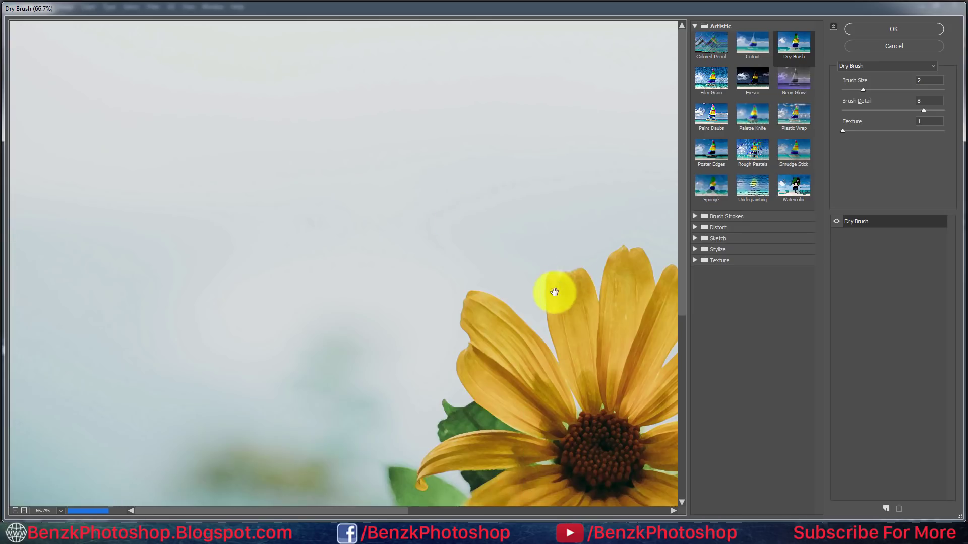
{"action": "mouse_move", "coordinate": [554, 292]}
{"action": "left_mouse_down"}
{"action": "mouse_move", "coordinate": [380, 147]}
{"action": "mouse_move", "coordinate": [343, 142]}
{"action": "left_mouse_up"}
{"action": "left_click_drag", "start_coordinate": [863, 90], "coordinate": [943, 90]}
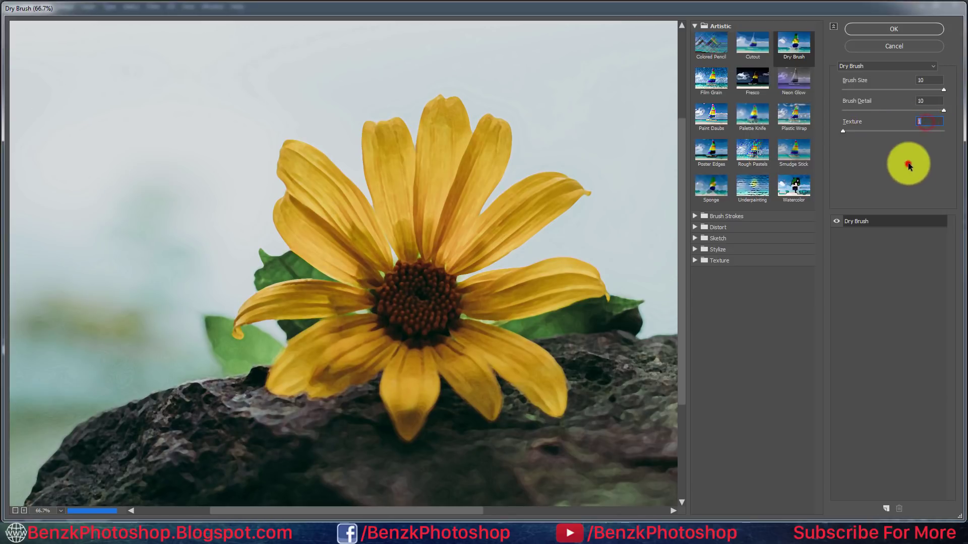
{"action": "left_click", "coordinate": [885, 37]}
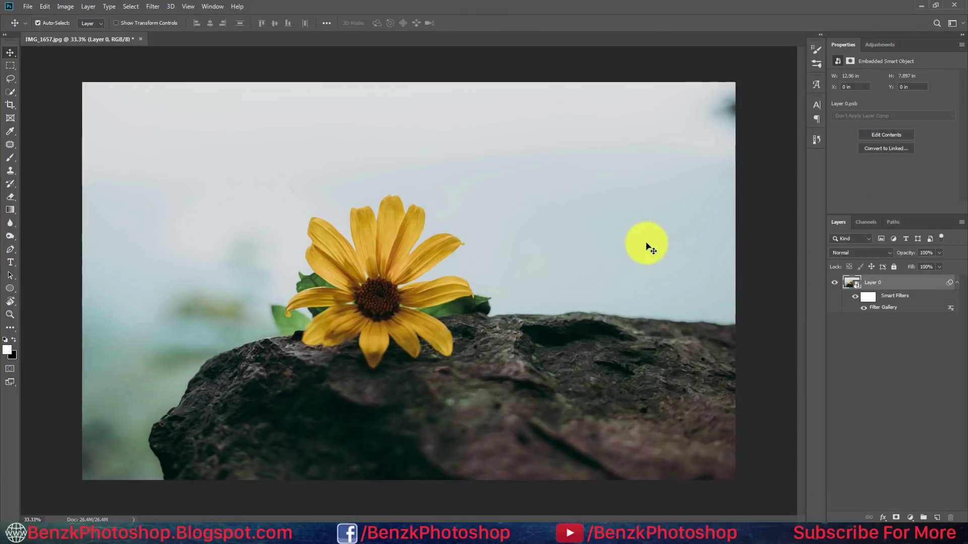
- Add a Filter Gallery Cutout pass with 5 levels, edge simplicity 4, edge fidelity 1
{"action": "left_click", "coordinate": [153, 6]}
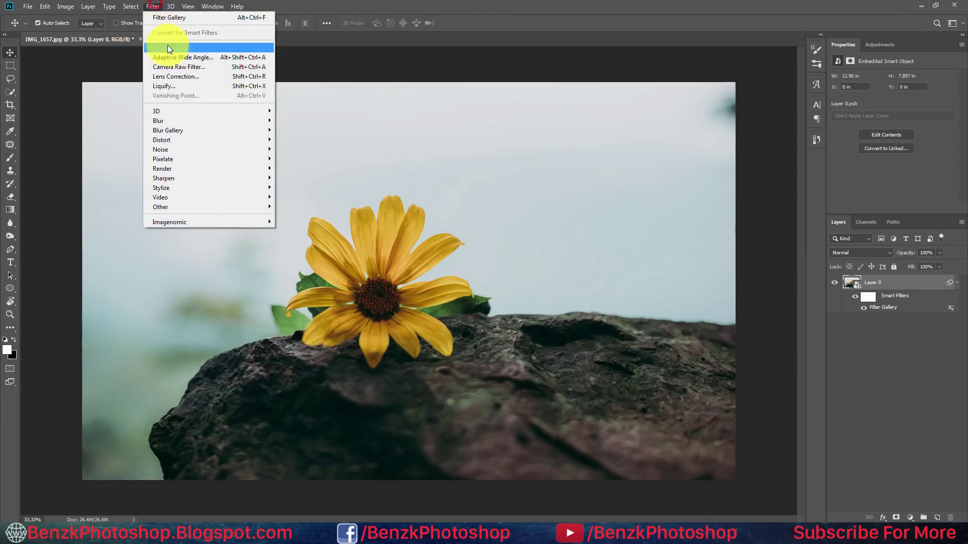
{"action": "left_click", "coordinate": [171, 47]}
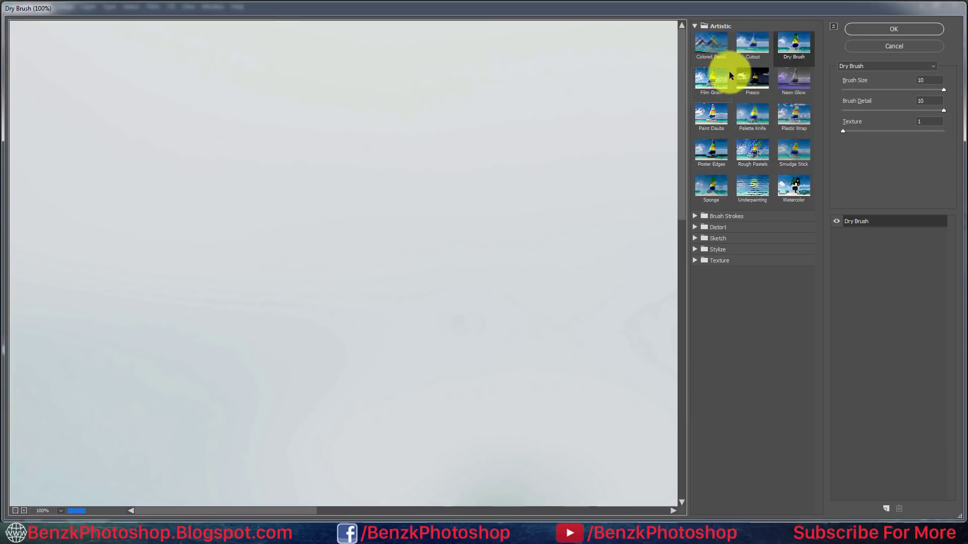
{"action": "right_click", "coordinate": [610, 96]}
{"action": "left_click", "coordinate": [629, 58]}
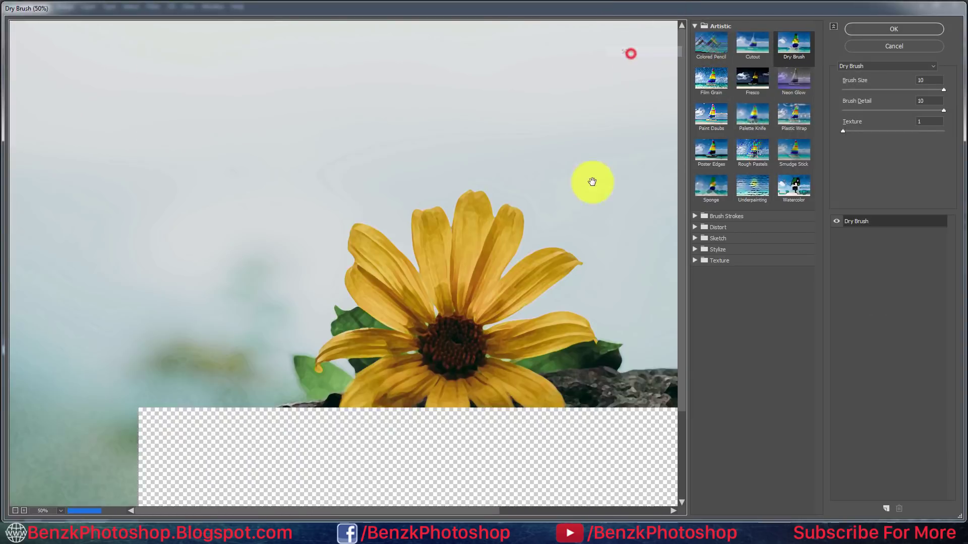
{"action": "left_click_drag", "start_coordinate": [566, 186], "coordinate": [539, 85]}
{"action": "left_click", "coordinate": [750, 63]}
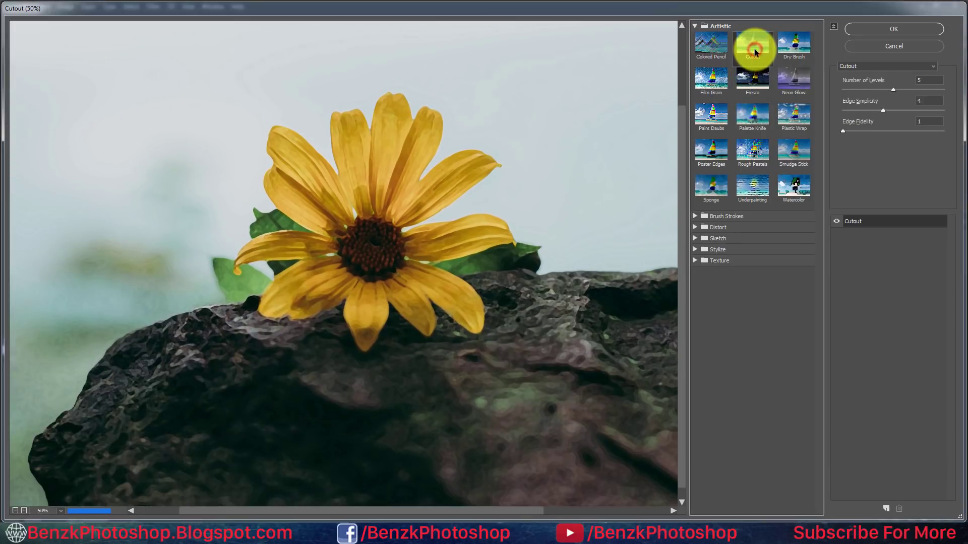
{"action": "left_click", "coordinate": [928, 80]}
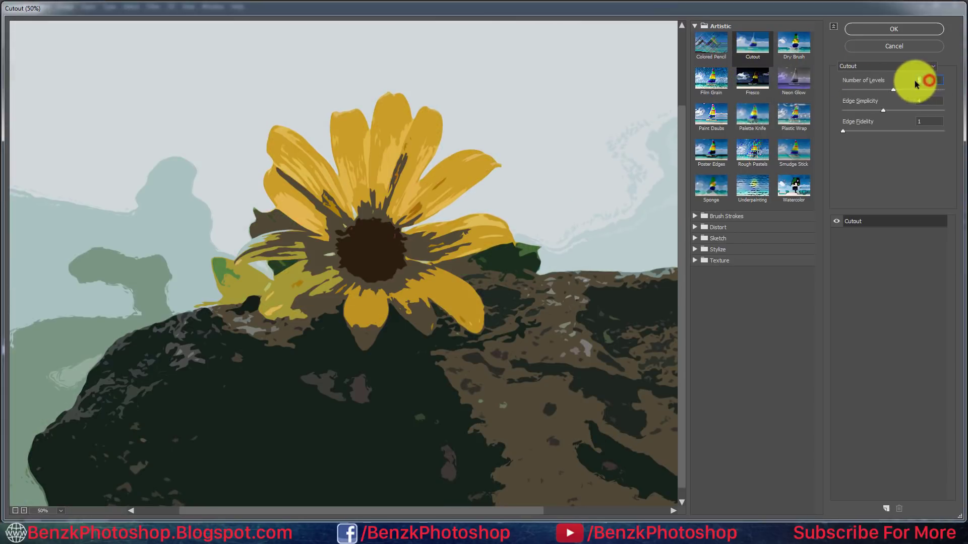
{"action": "left_click", "coordinate": [931, 102]}
{"action": "left_click", "coordinate": [922, 123]}
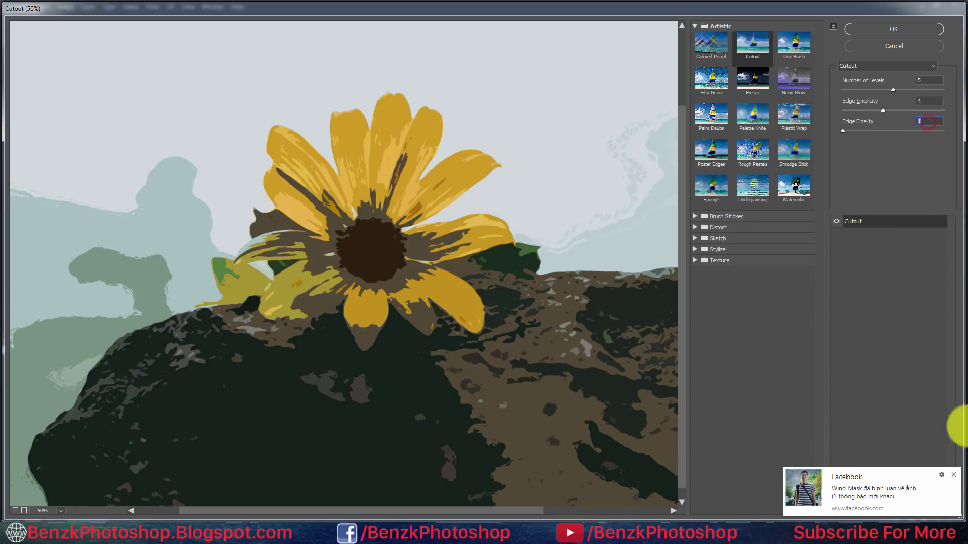
{"action": "left_click", "coordinate": [953, 475]}
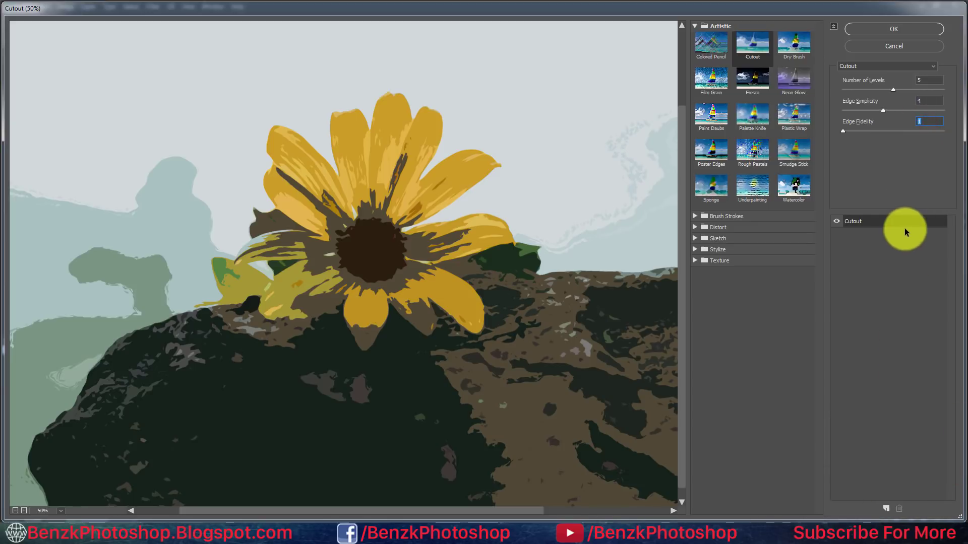
{"action": "left_click", "coordinate": [890, 28]}
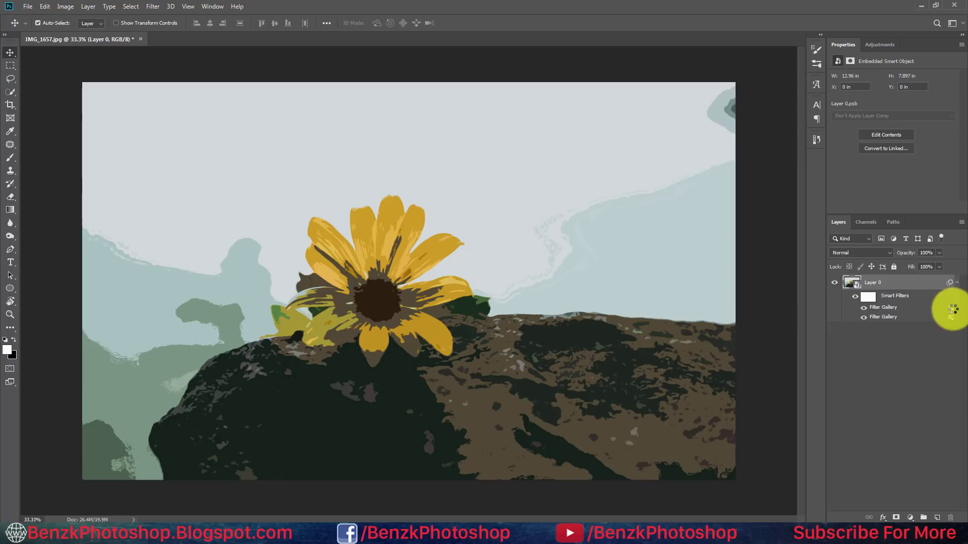
- Set the newest Filter Gallery filter's blending to Pin Light at 100% opacity
{"action": "double_click", "coordinate": [952, 309]}
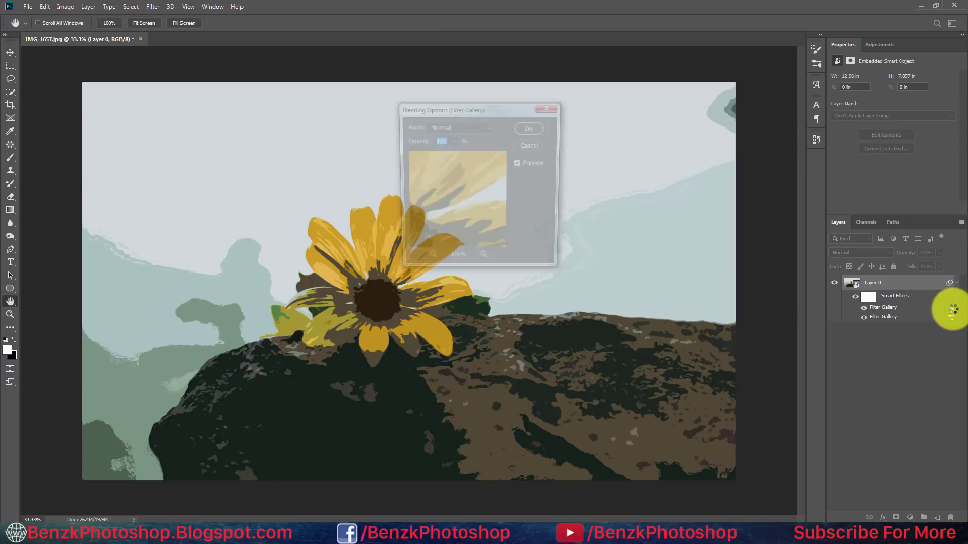
{"action": "left_click", "coordinate": [466, 126]}
{"action": "left_click", "coordinate": [460, 309]}
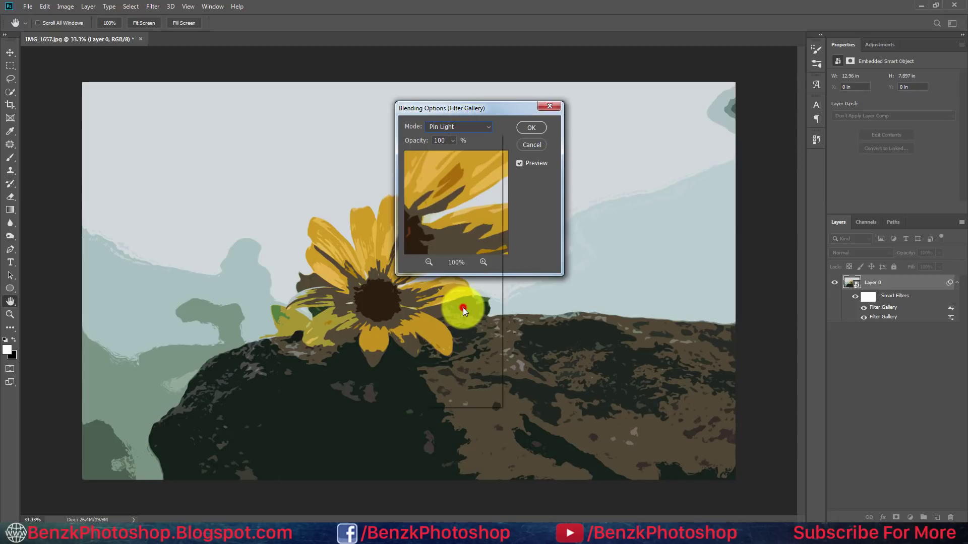
{"action": "left_click", "coordinate": [529, 128]}
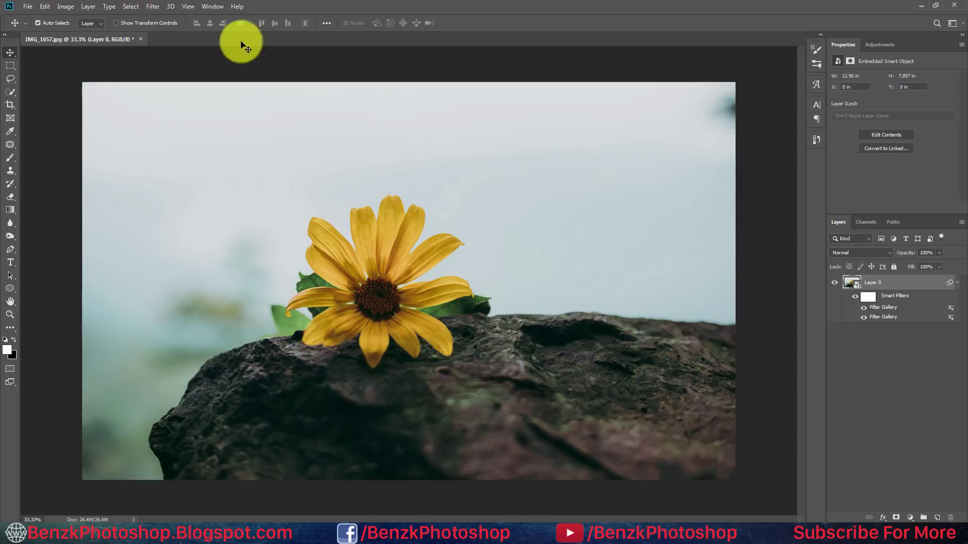
{"action": "left_click", "coordinate": [152, 7]}
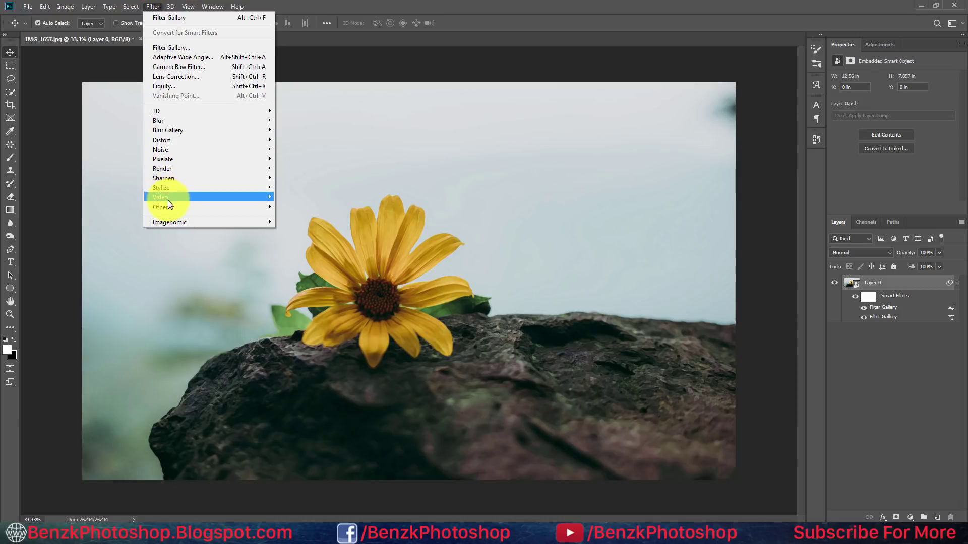
{"action": "mouse_move", "coordinate": [204, 120]}
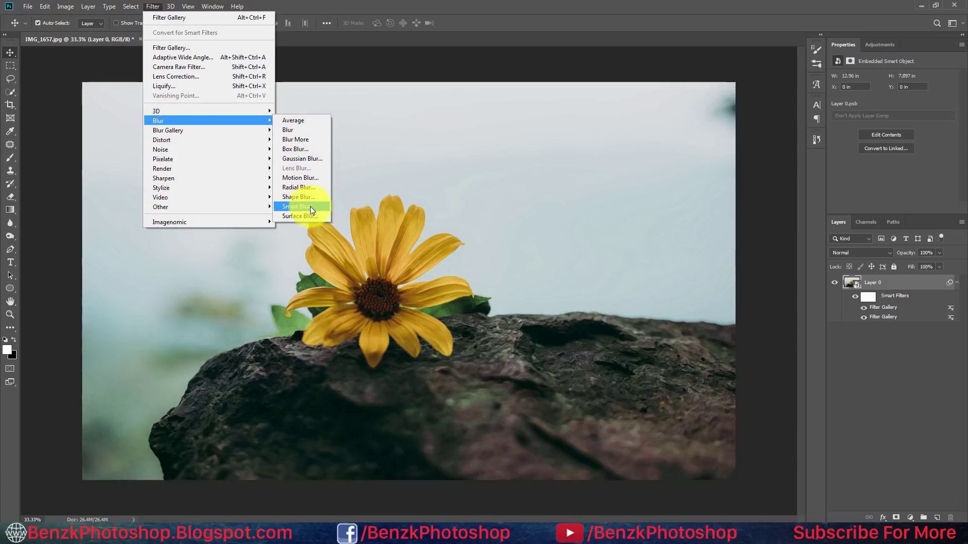
- Add a Smart Blur with radius 5.0, threshold 100.0 and High quality
{"action": "left_click", "coordinate": [310, 207]}
{"action": "left_click", "coordinate": [495, 256]}
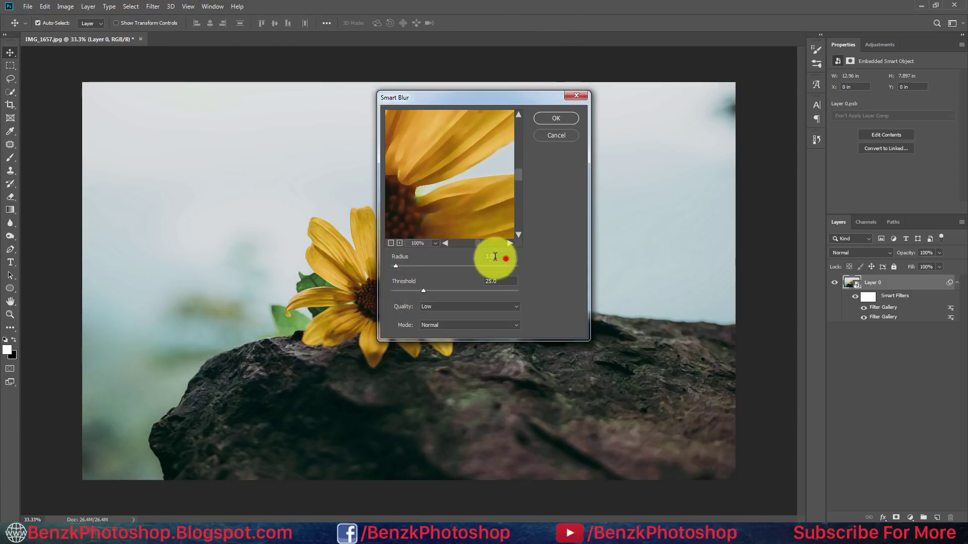
{"action": "type", "text": "5"}
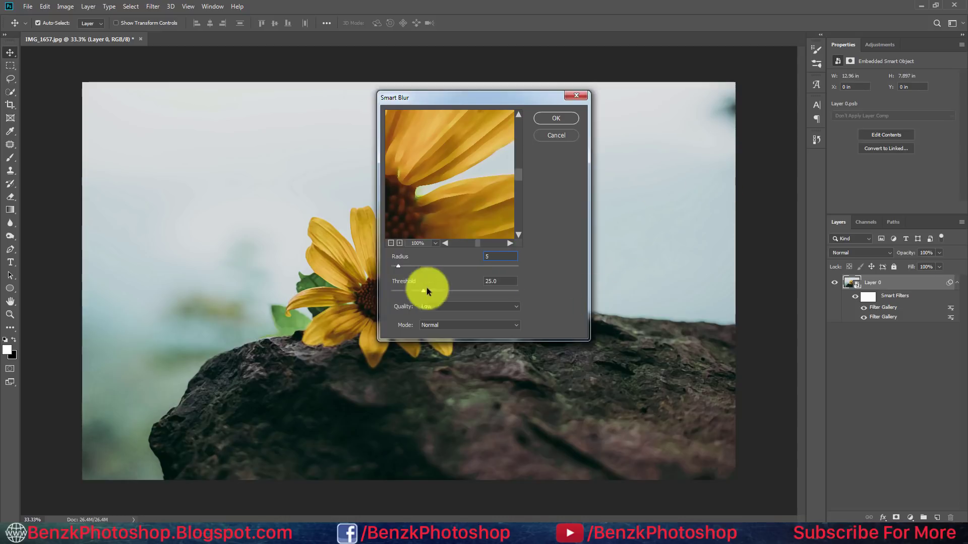
{"action": "left_click_drag", "start_coordinate": [423, 291], "coordinate": [481, 291]}
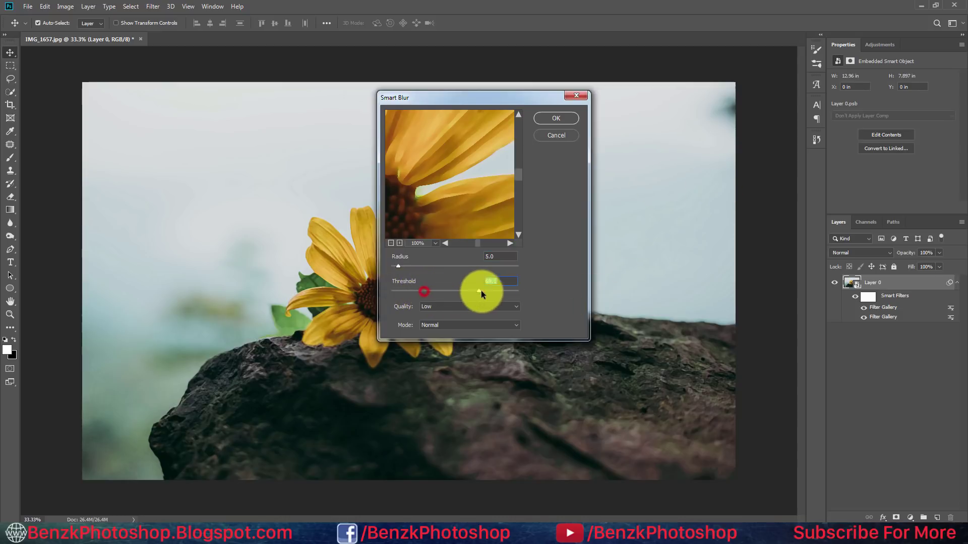
{"action": "left_click", "coordinate": [444, 307]}
{"action": "left_click", "coordinate": [437, 332]}
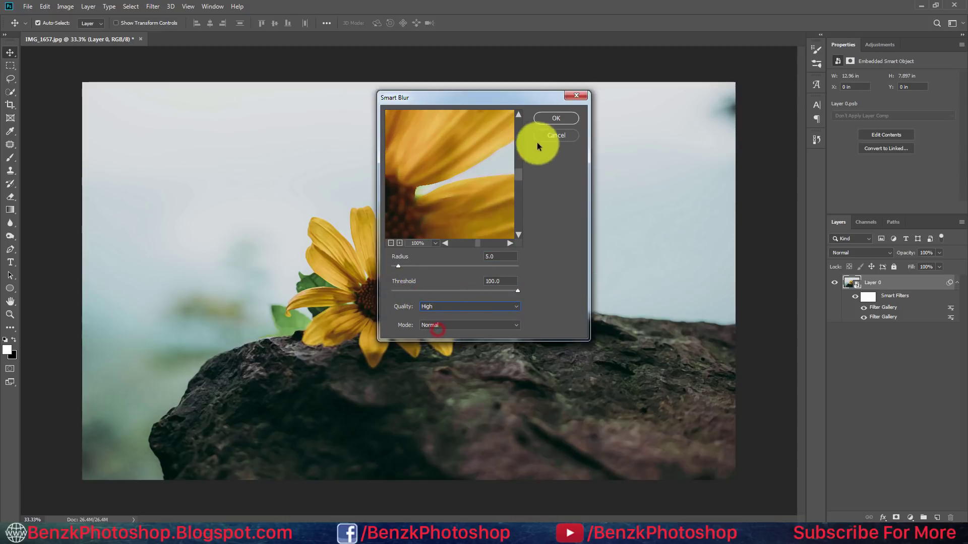
{"action": "left_click", "coordinate": [556, 118]}
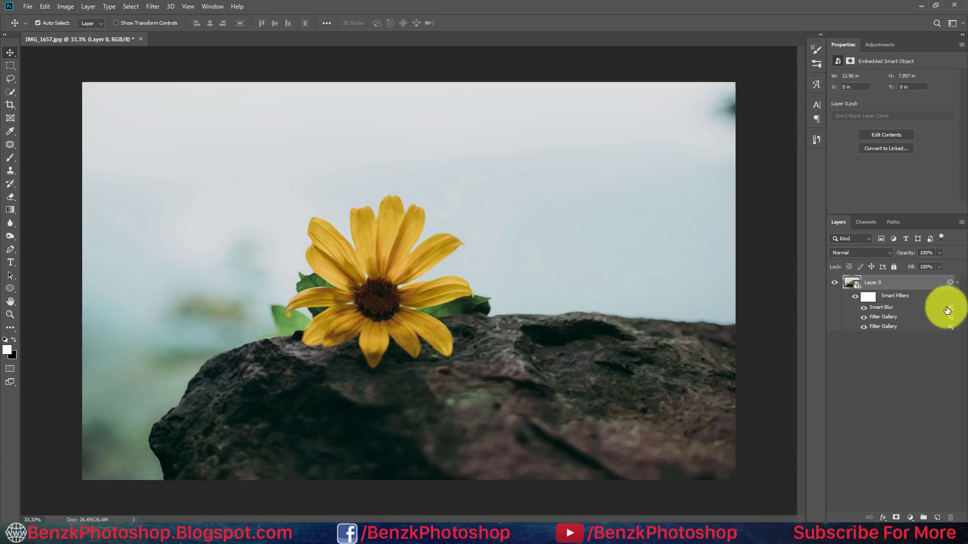
{"action": "left_click", "coordinate": [951, 309]}
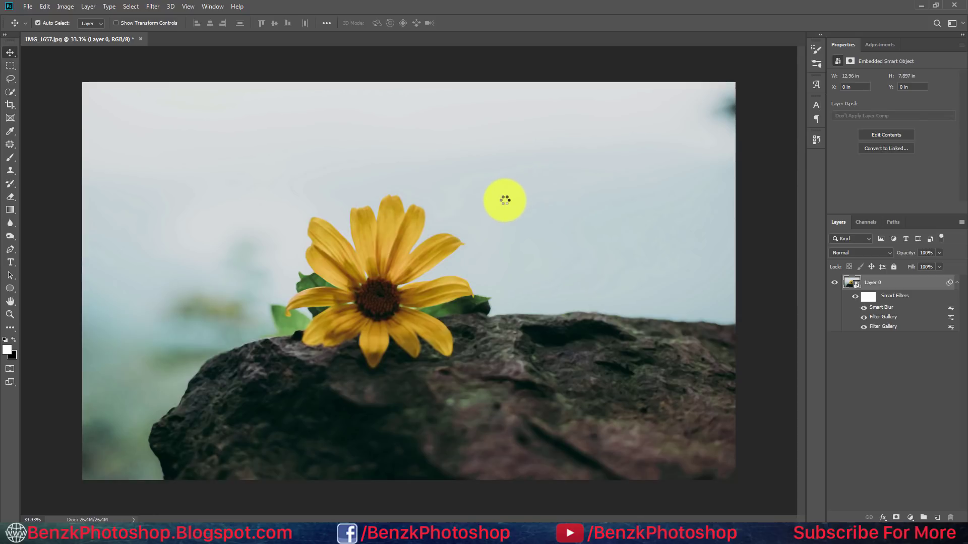
- Change the Smart Blur filter's blending mode to Screen at 50% opacity
{"action": "left_click", "coordinate": [455, 126]}
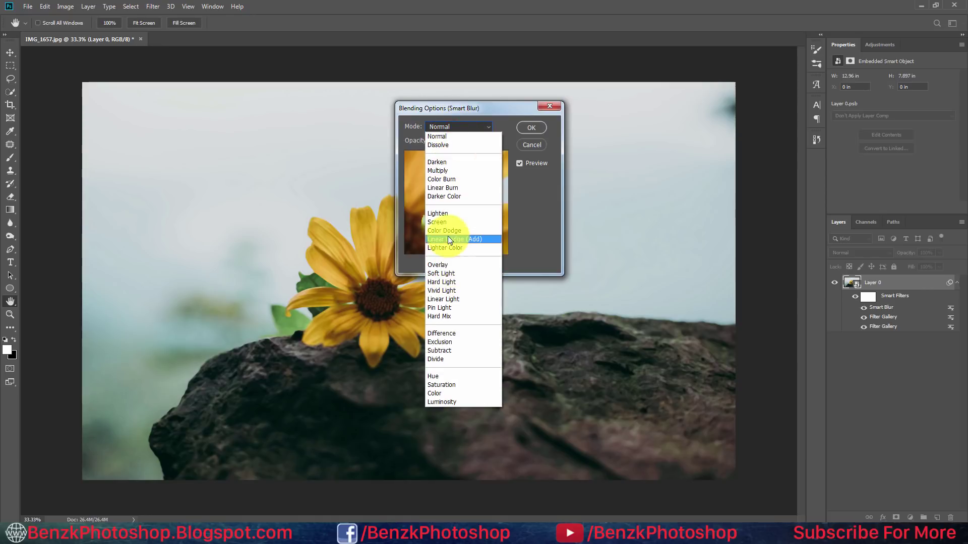
{"action": "left_click", "coordinate": [438, 224]}
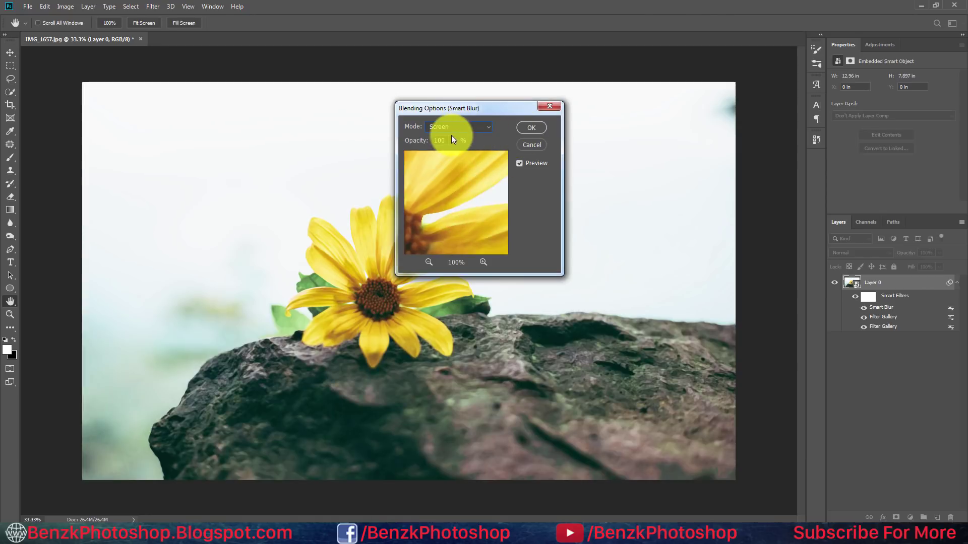
{"action": "left_click", "coordinate": [531, 127]}
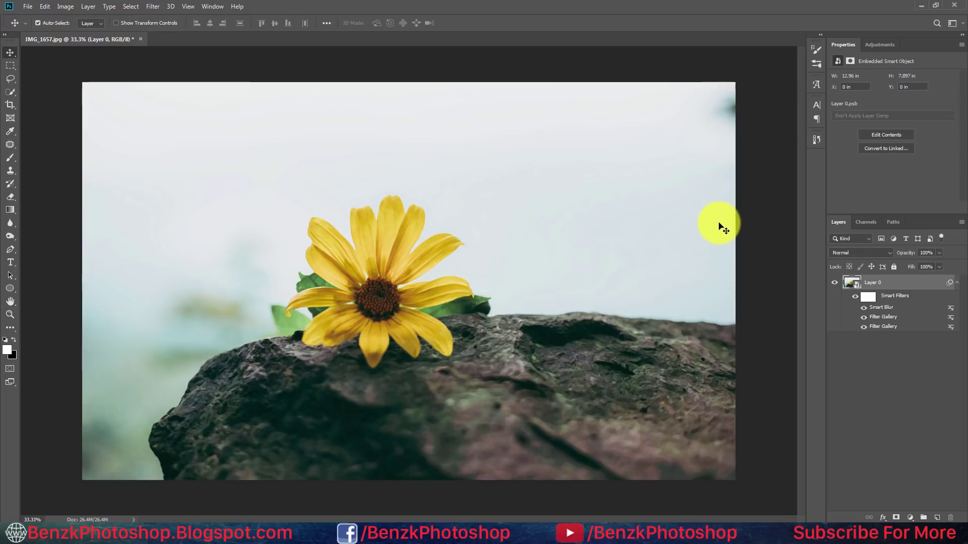
{"action": "left_click", "coordinate": [154, 7]}
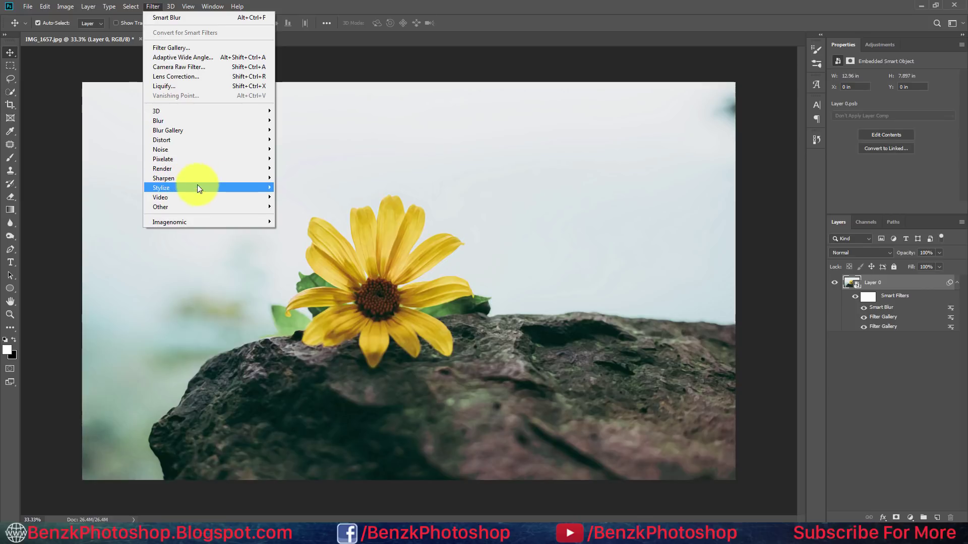
{"action": "mouse_move", "coordinate": [161, 188]}
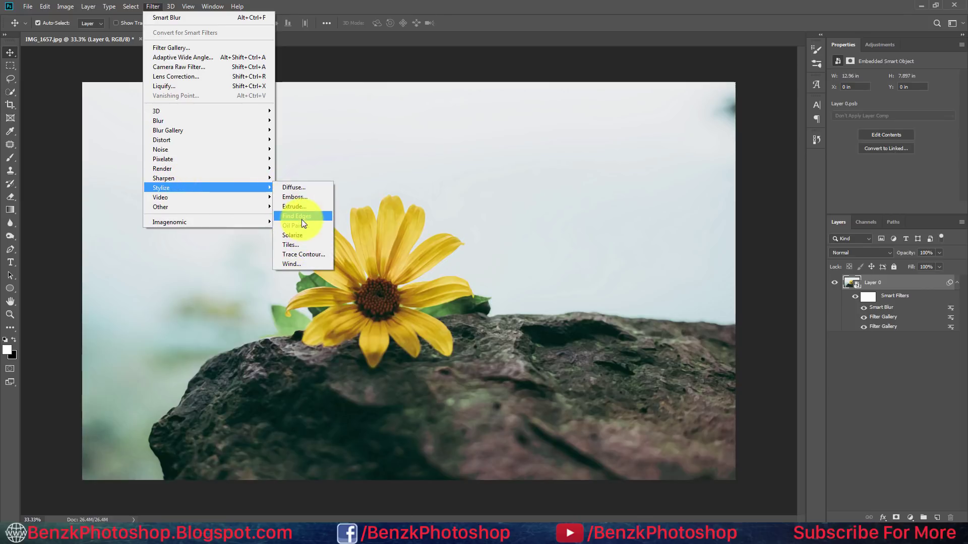
- Apply Find Edges and blend it in Multiply mode at 100% opacity
{"action": "left_click", "coordinate": [302, 219]}
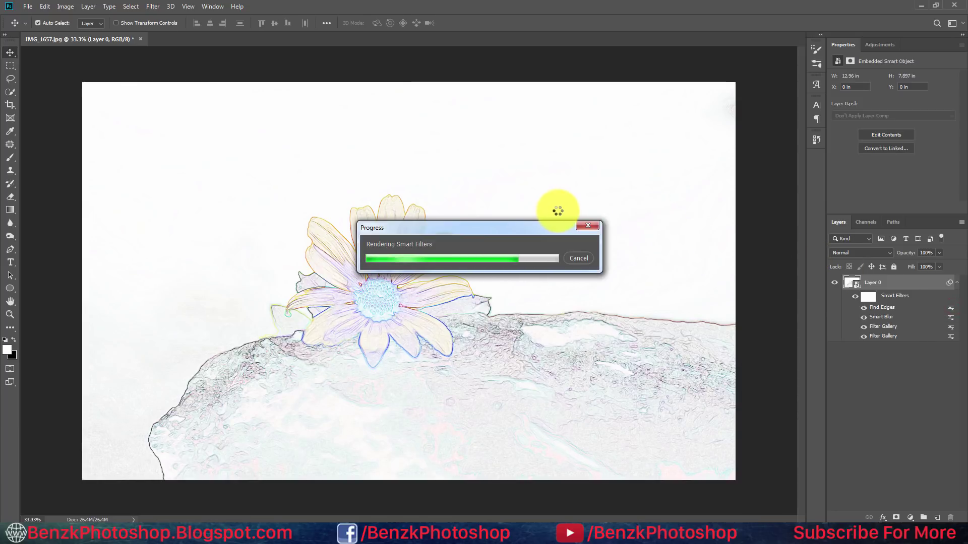
{"action": "left_click", "coordinate": [443, 127]}
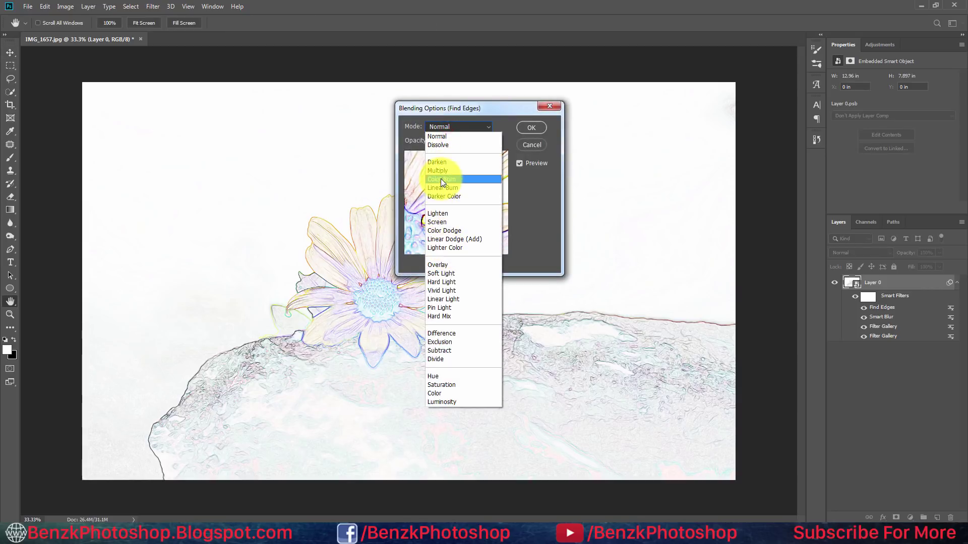
{"action": "left_click", "coordinate": [456, 171]}
{"action": "left_click", "coordinate": [534, 132]}
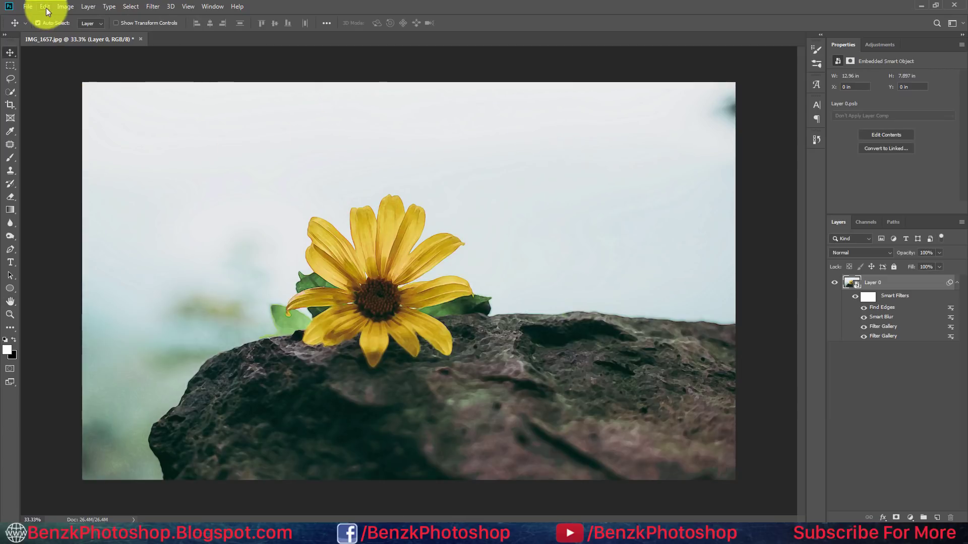
- Place the paper texture image as embedded and scale it to cover the canvas
{"action": "left_click", "coordinate": [28, 7]}
{"action": "left_click", "coordinate": [56, 187]}
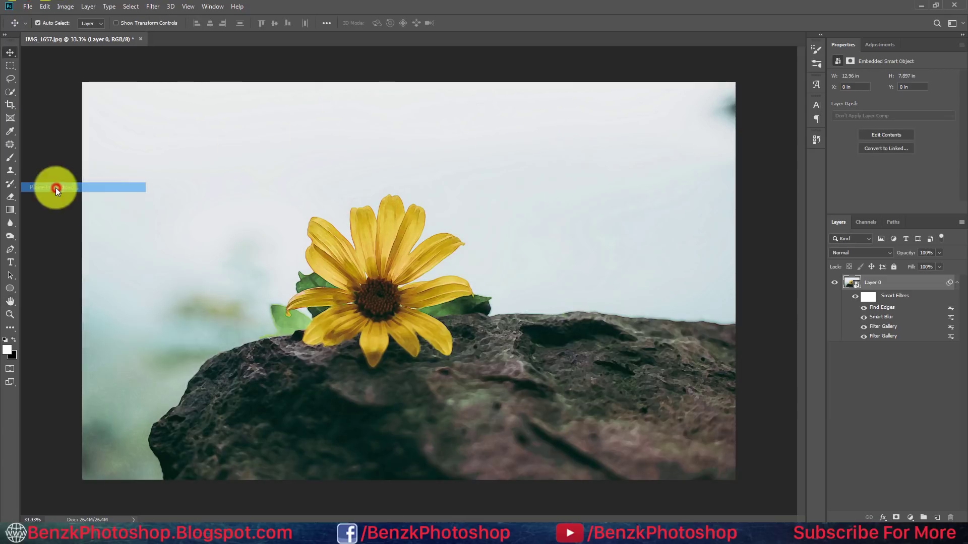
{"action": "double_click", "coordinate": [281, 87]}
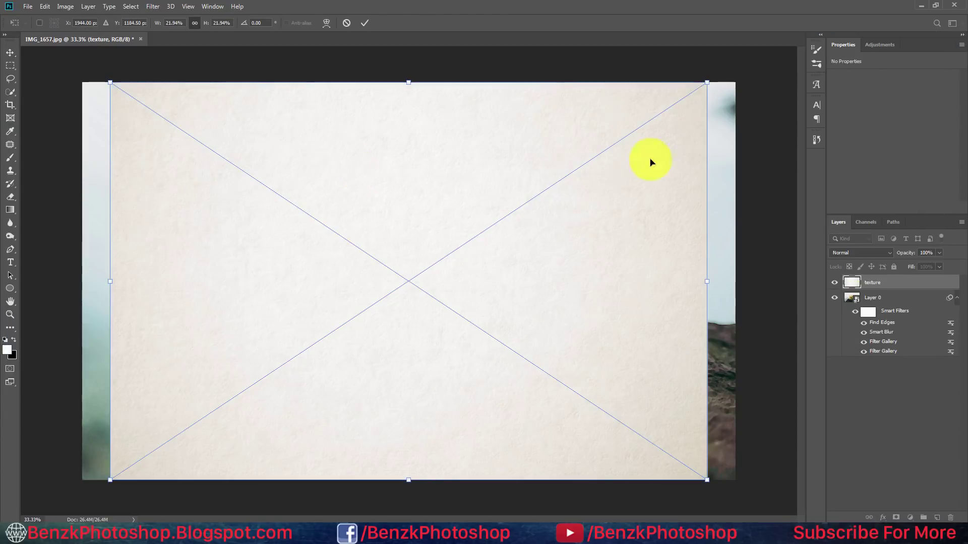
{"action": "left_click_drag", "start_coordinate": [708, 84], "coordinate": [734, 72]}
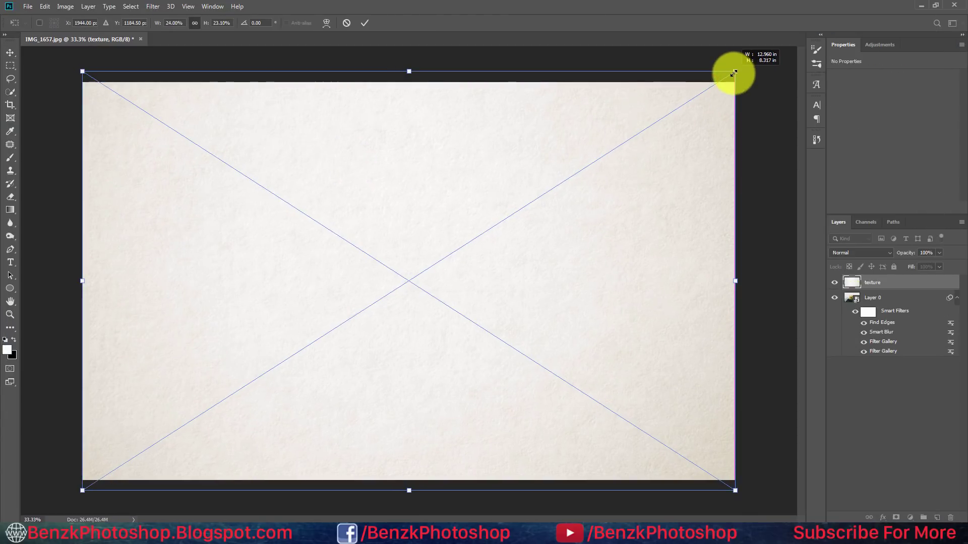
{"action": "key", "text": "Return"}
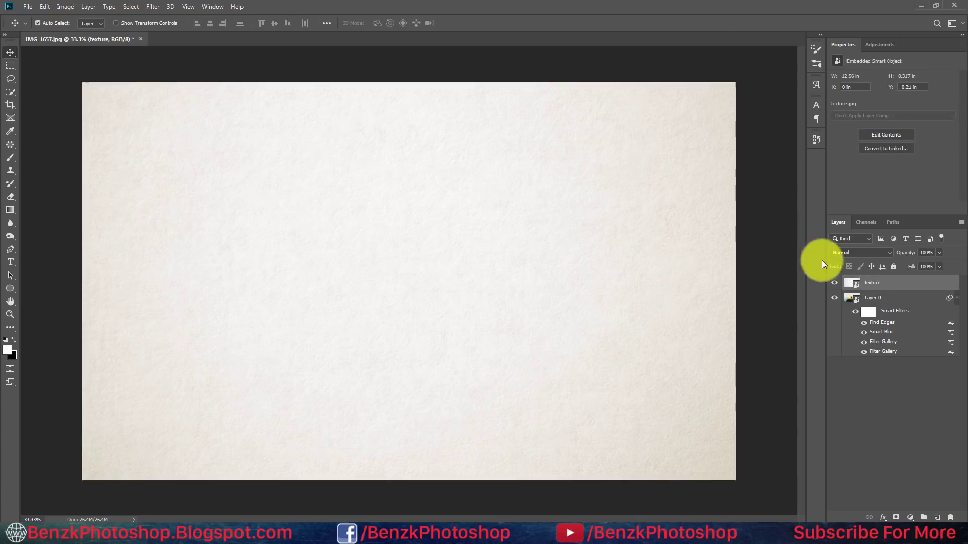
{"action": "left_click", "coordinate": [877, 299]}
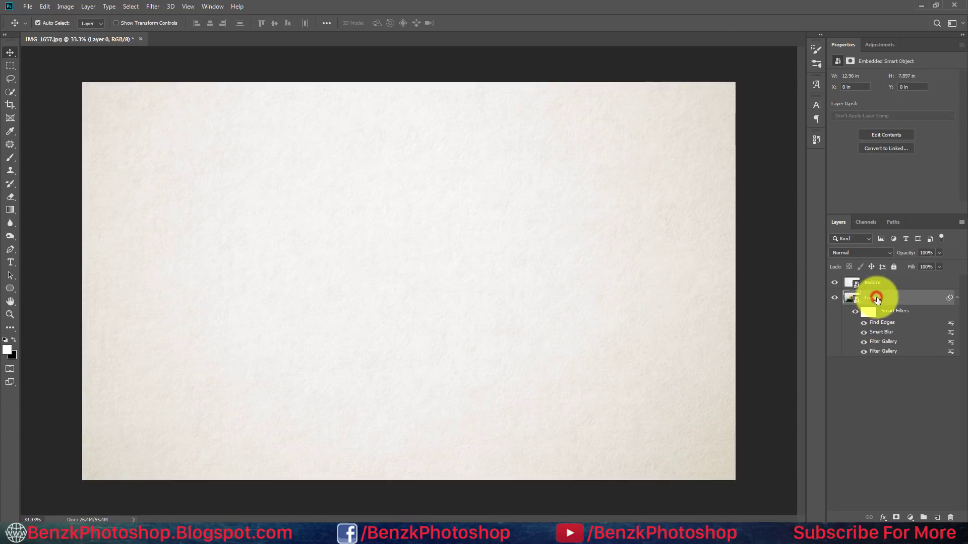
- Give Layer 0 a black hide-all mask and blend the texture layer with Multiply
{"action": "left_click", "coordinate": [896, 518], "text": "alt"}
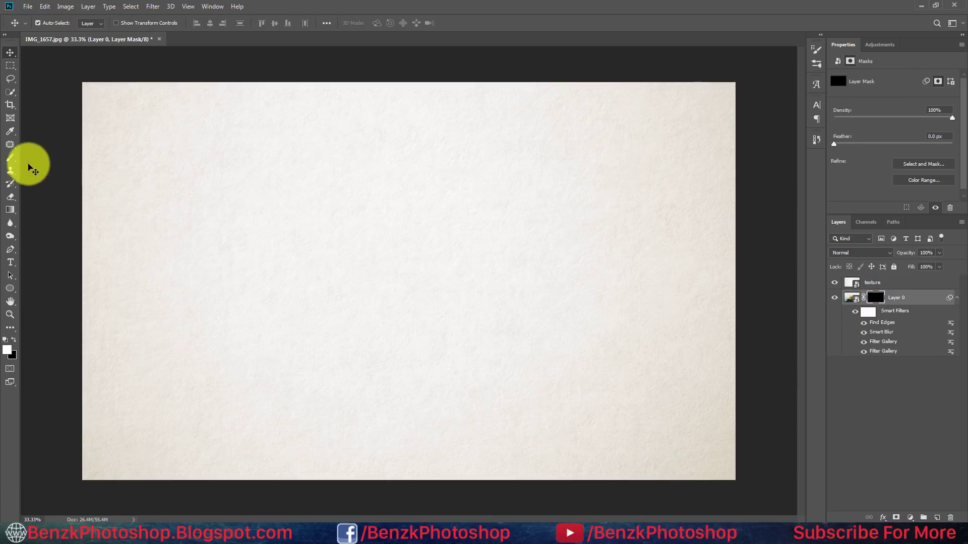
{"action": "left_click", "coordinate": [886, 282]}
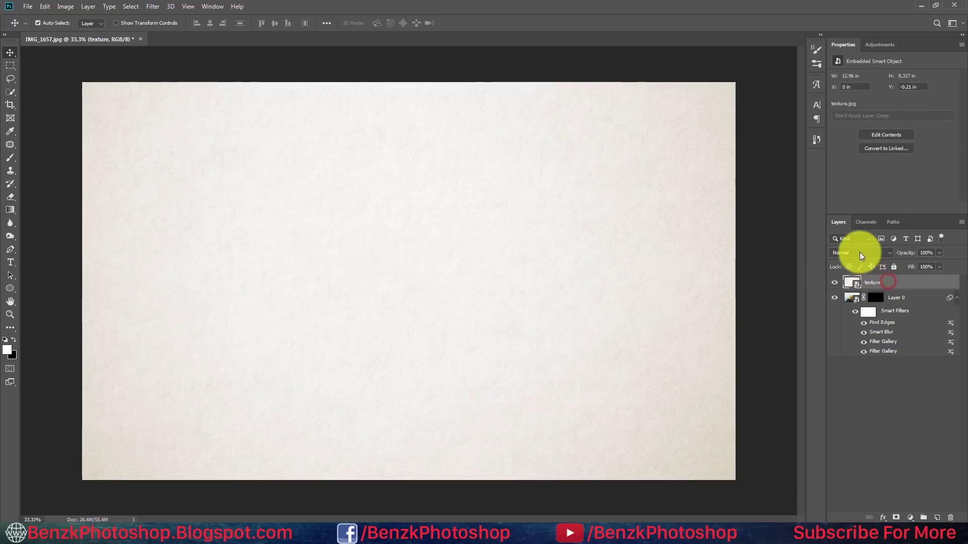
{"action": "left_click", "coordinate": [860, 252]}
{"action": "left_click", "coordinate": [846, 292]}
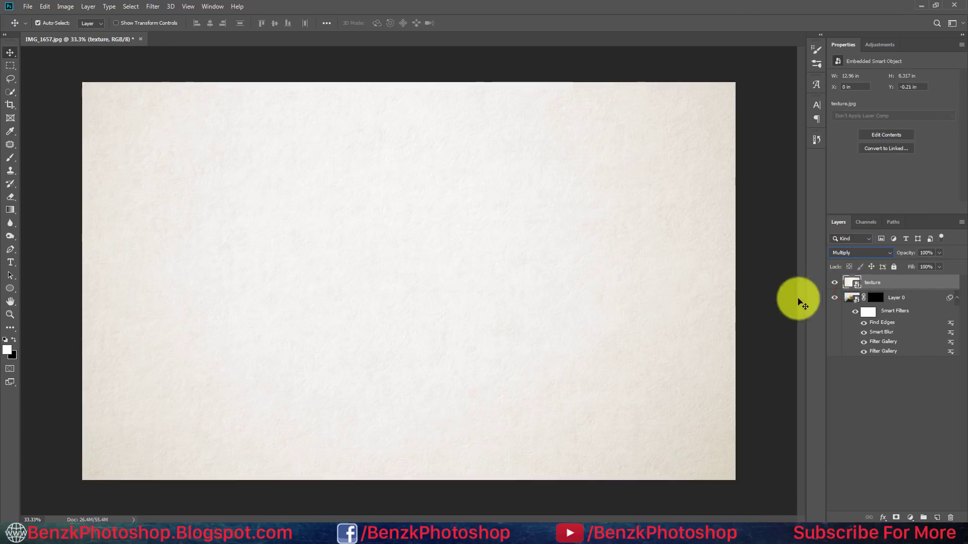
{"action": "left_click", "coordinate": [877, 297]}
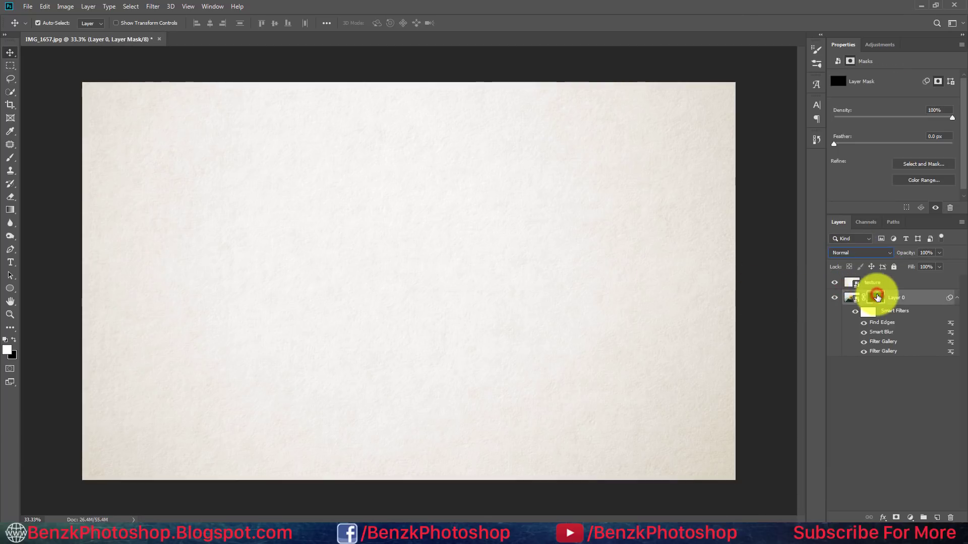
- With the Brush tool, try stroke presets 4, 6, 7, 10 and 12, settling on brush 14
{"action": "left_click", "coordinate": [10, 157]}
{"action": "left_click", "coordinate": [48, 24]}
{"action": "scroll", "coordinate": [80, 155], "scroll_direction": "down", "scroll_amount": 2}
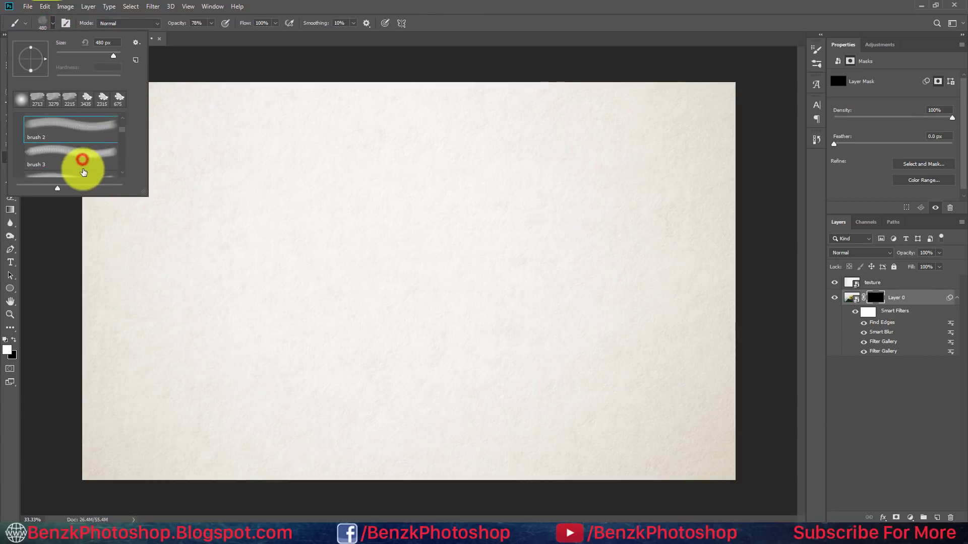
{"action": "left_click", "coordinate": [87, 155]}
{"action": "scroll", "coordinate": [83, 151], "scroll_direction": "down", "scroll_amount": 1}
{"action": "scroll", "coordinate": [82, 149], "scroll_direction": "down", "scroll_amount": 1}
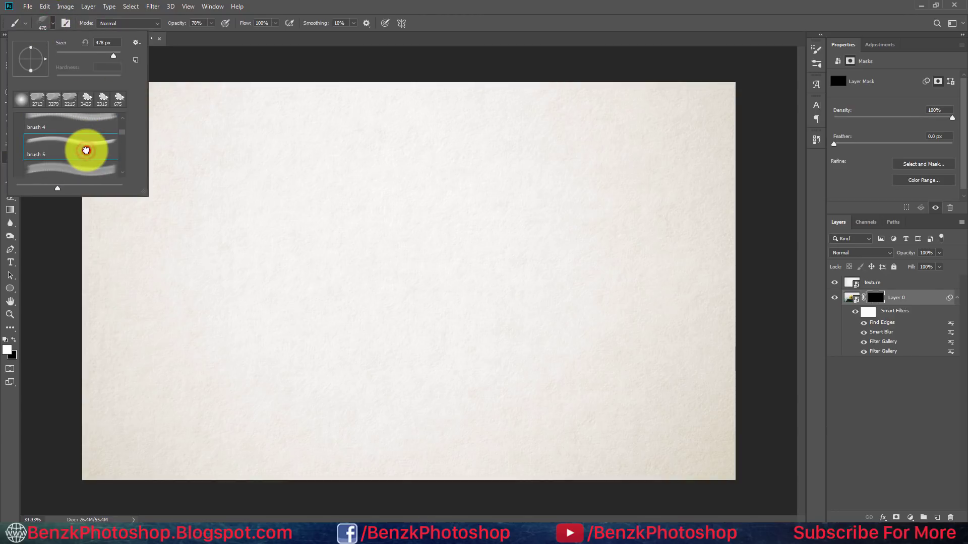
{"action": "left_click", "coordinate": [86, 149]}
{"action": "scroll", "coordinate": [76, 151], "scroll_direction": "down", "scroll_amount": 1}
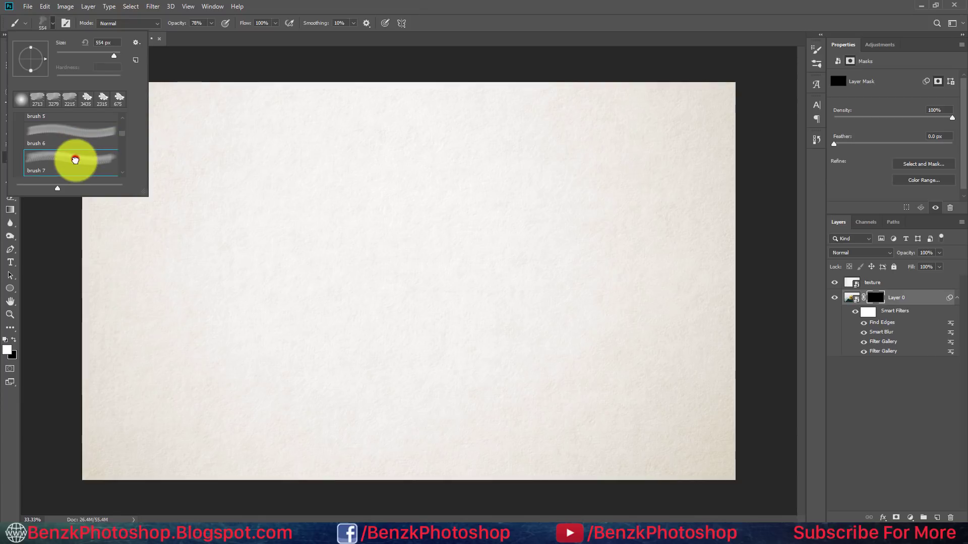
{"action": "left_click", "coordinate": [77, 154]}
{"action": "scroll", "coordinate": [79, 155], "scroll_direction": "down", "scroll_amount": 1}
{"action": "scroll", "coordinate": [78, 156], "scroll_direction": "down", "scroll_amount": 1}
{"action": "scroll", "coordinate": [78, 153], "scroll_direction": "down", "scroll_amount": 1}
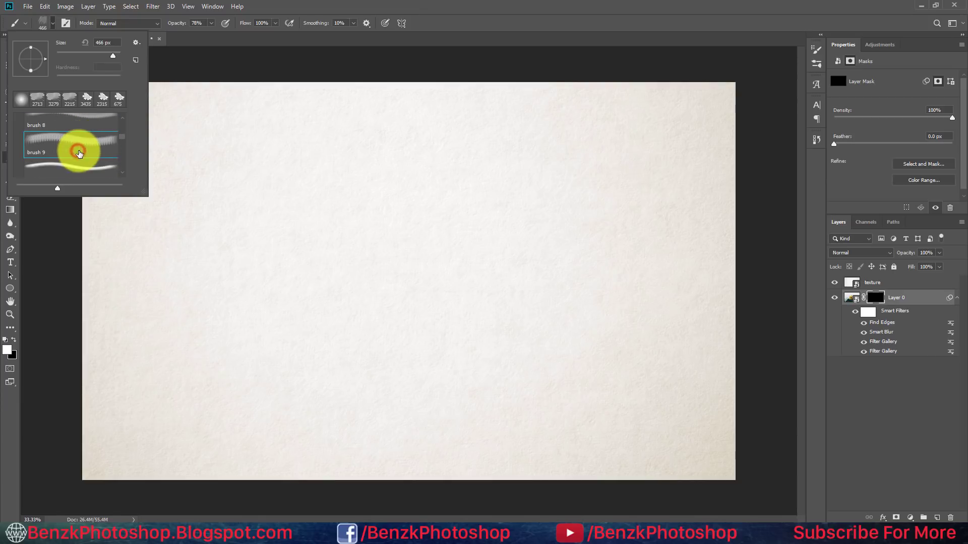
{"action": "left_click", "coordinate": [79, 151]}
{"action": "scroll", "coordinate": [79, 151], "scroll_direction": "down", "scroll_amount": 1}
{"action": "scroll", "coordinate": [80, 152], "scroll_direction": "down", "scroll_amount": 1}
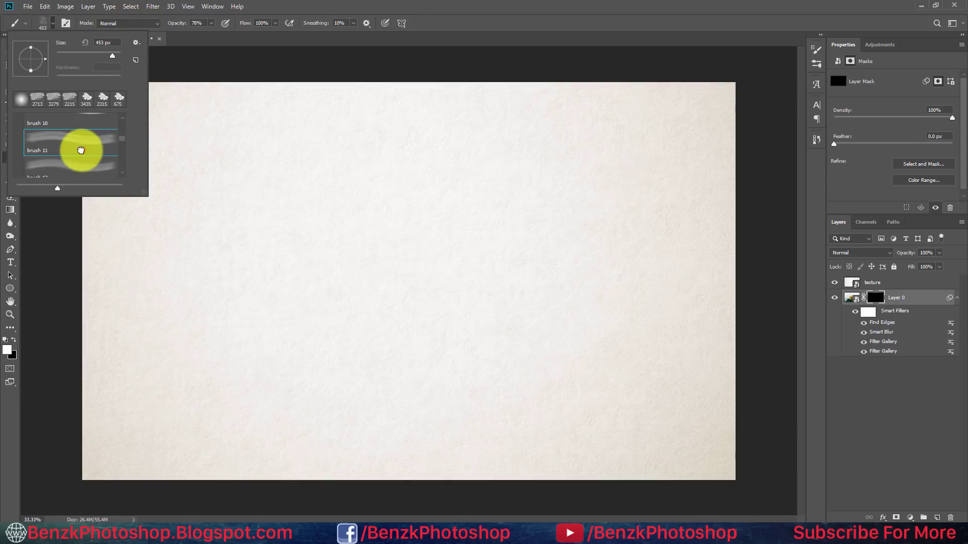
{"action": "left_click", "coordinate": [86, 165]}
{"action": "scroll", "coordinate": [83, 161], "scroll_direction": "down", "scroll_amount": 1}
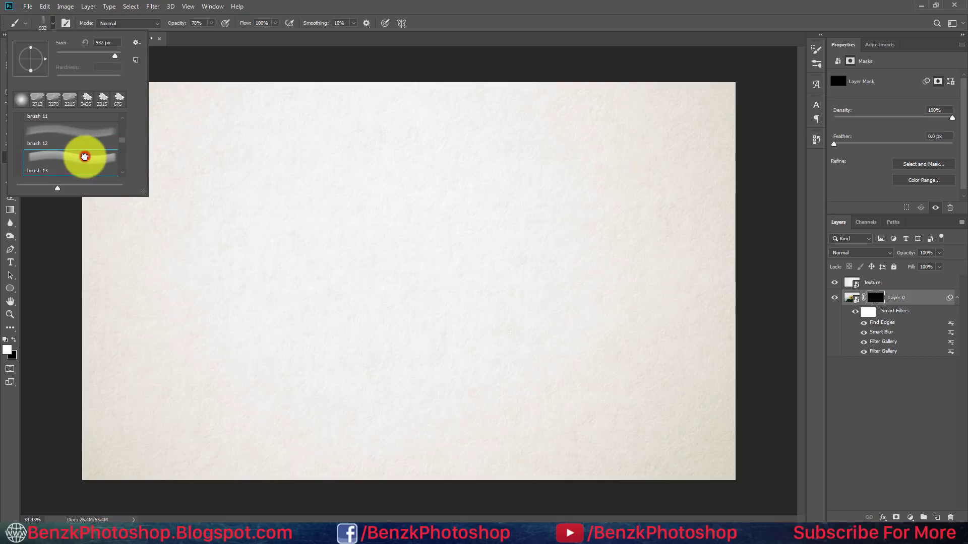
{"action": "scroll", "coordinate": [84, 161], "scroll_direction": "down", "scroll_amount": 1}
{"action": "left_click", "coordinate": [84, 162]}
- Enlarge the brush to about 2669 px and paint white on Layer 0's mask to reveal the flower
{"action": "left_click_drag", "start_coordinate": [272, 253], "coordinate": [472, 259]}
{"action": "left_click", "coordinate": [426, 307]}
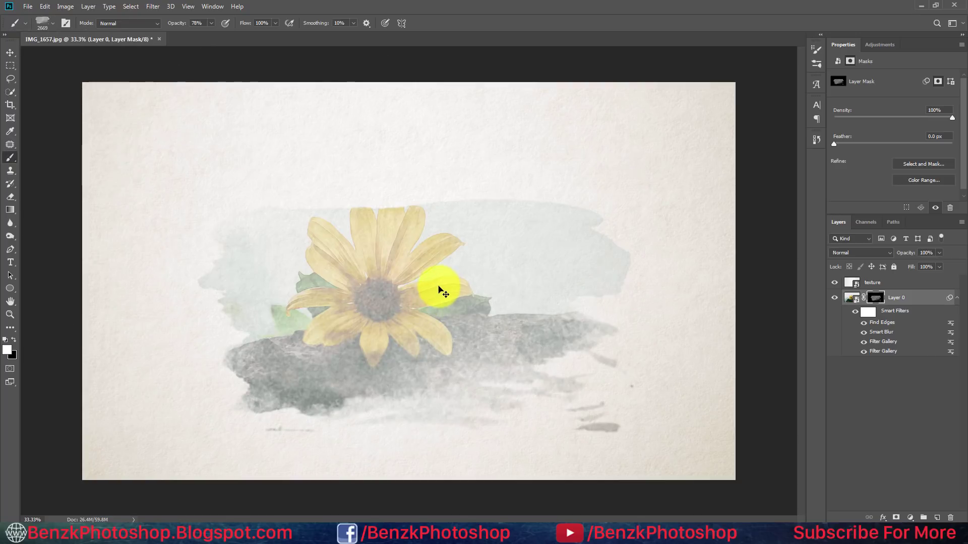
{"action": "key", "text": "ctrl+z"}
{"action": "left_click", "coordinate": [405, 281]}
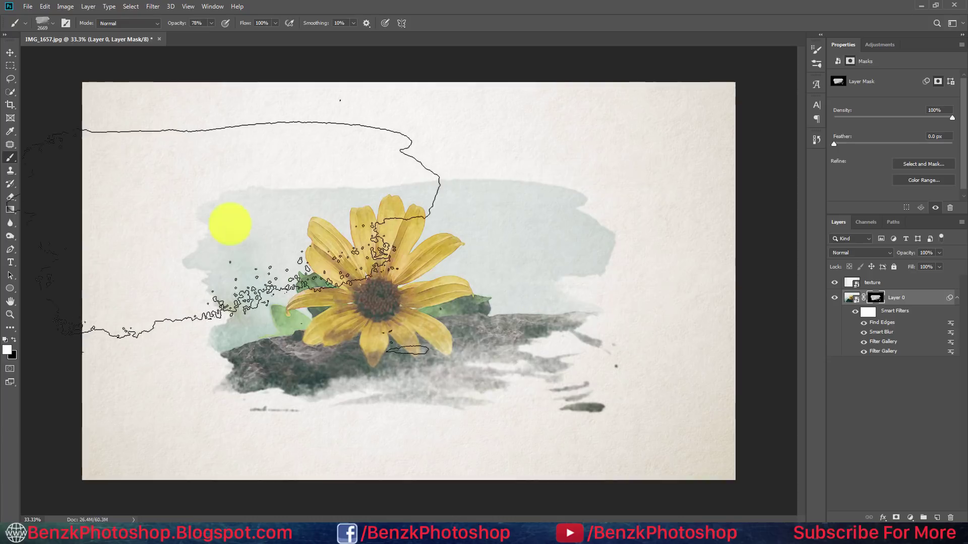
- Start a text line above the flower with the Type tool at 18 pt size
{"action": "left_click", "coordinate": [10, 262]}
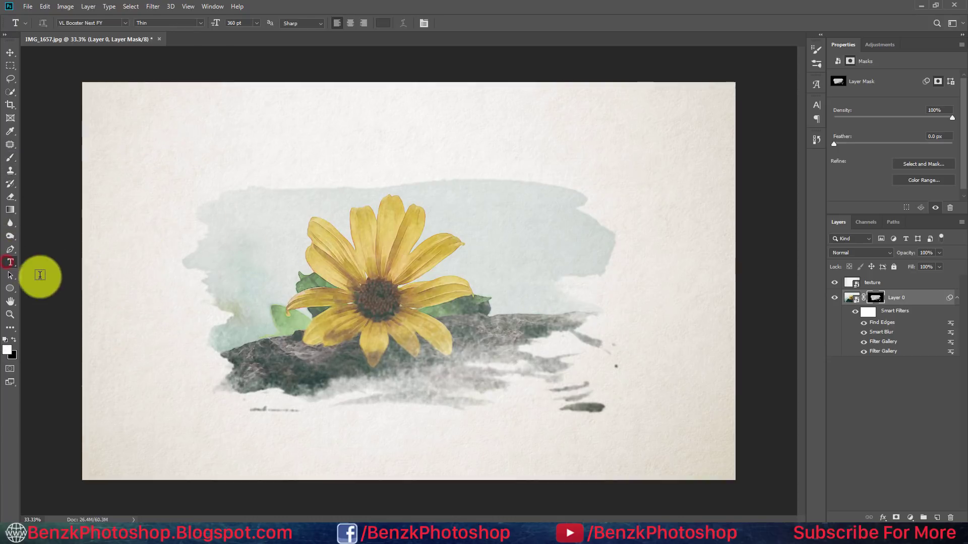
{"action": "left_click", "coordinate": [294, 142]}
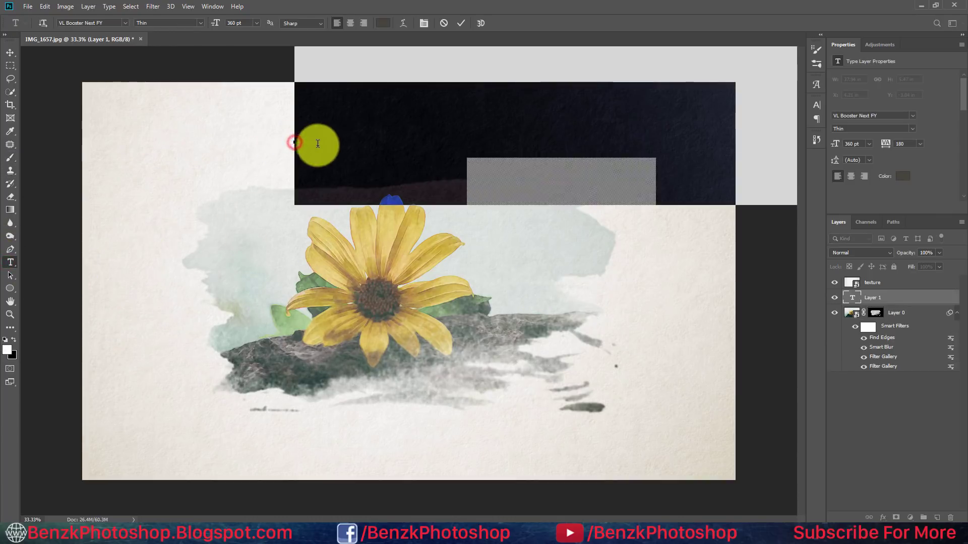
{"action": "left_click", "coordinate": [257, 23]}
{"action": "left_click", "coordinate": [243, 106]}
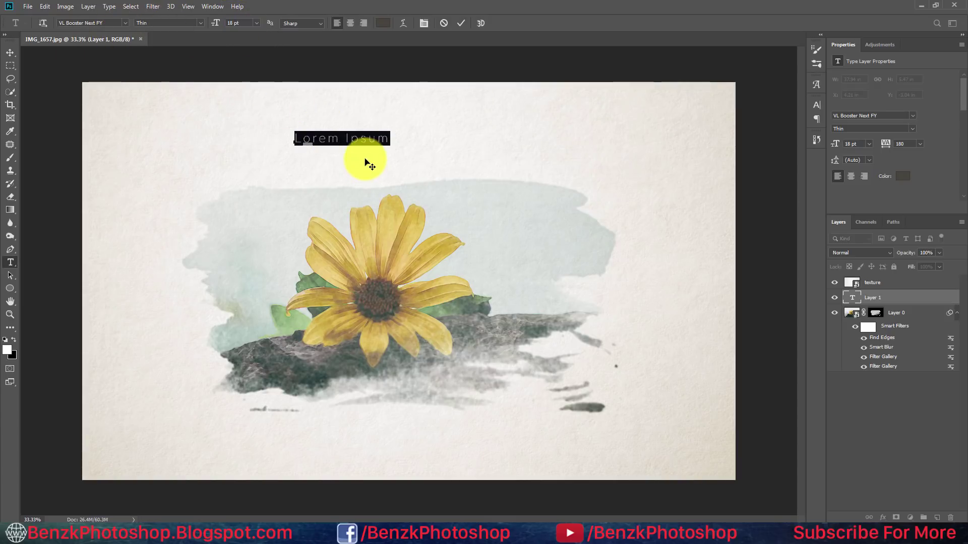
- Enter the caption /dã quỳ/, move its layer above the texture, and place it bottom centre
{"action": "key", "text": "Right"}
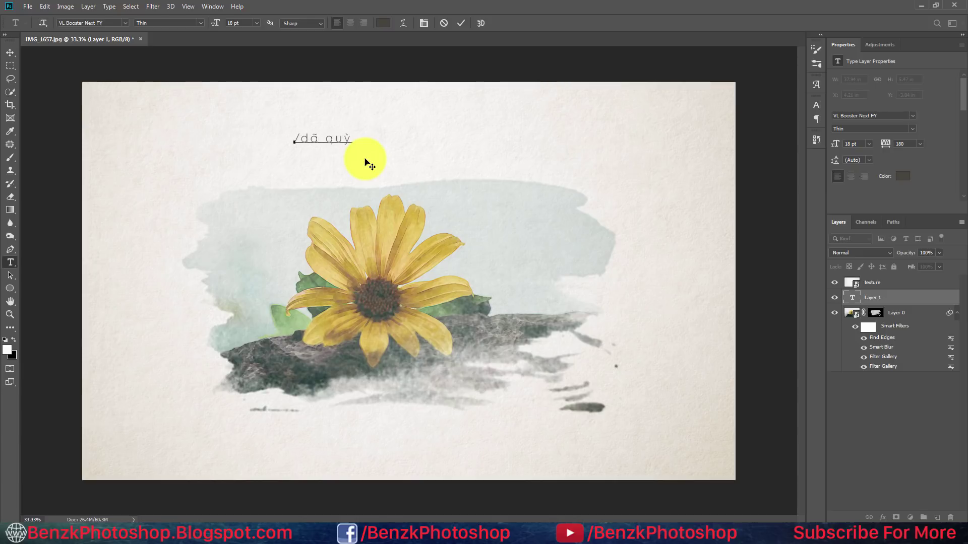
{"action": "type", "text": "/"}
{"action": "left_click", "coordinate": [10, 53]}
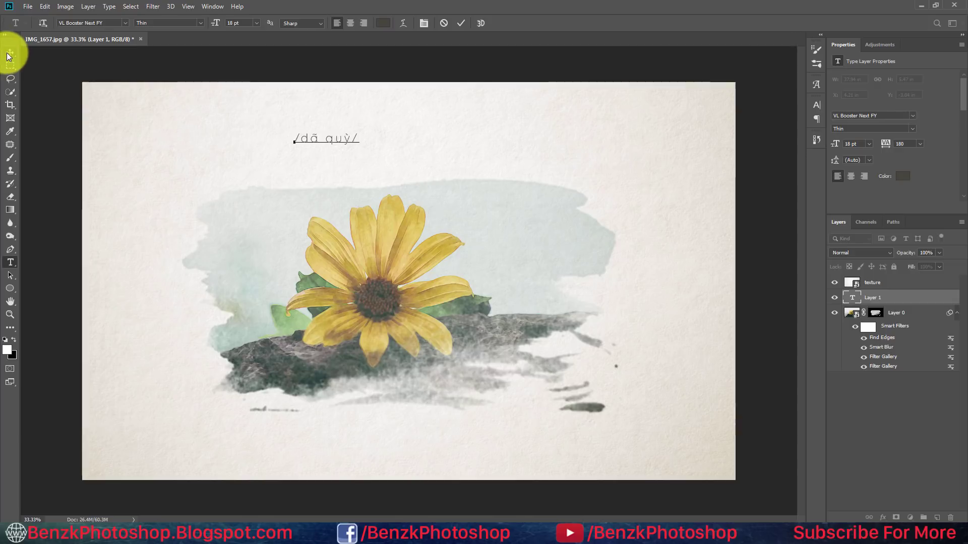
{"action": "left_click_drag", "start_coordinate": [871, 297], "coordinate": [871, 279]}
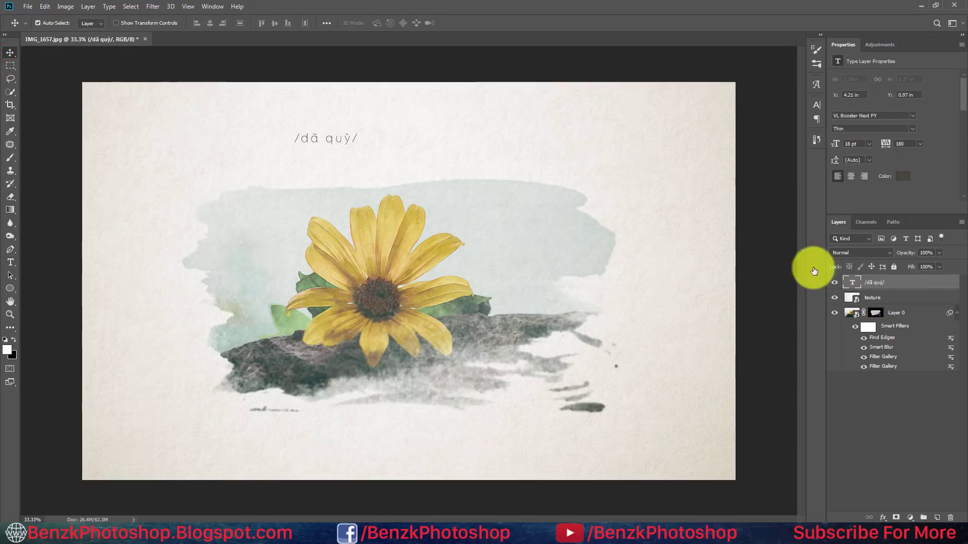
{"action": "left_click_drag", "start_coordinate": [343, 151], "coordinate": [423, 475]}
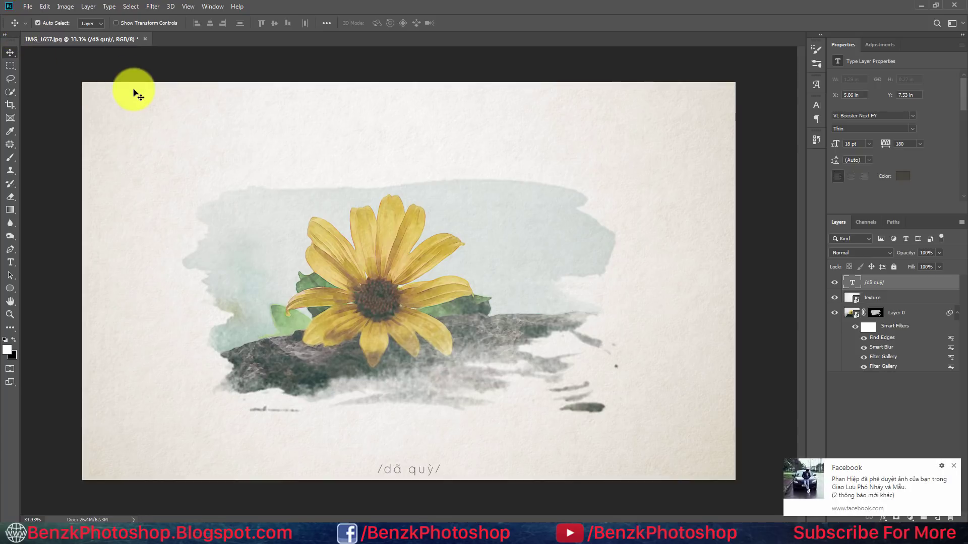
- Dismiss the notification, switch to full-screen mode with F, and fit the image on screen
{"action": "left_click", "coordinate": [953, 465]}
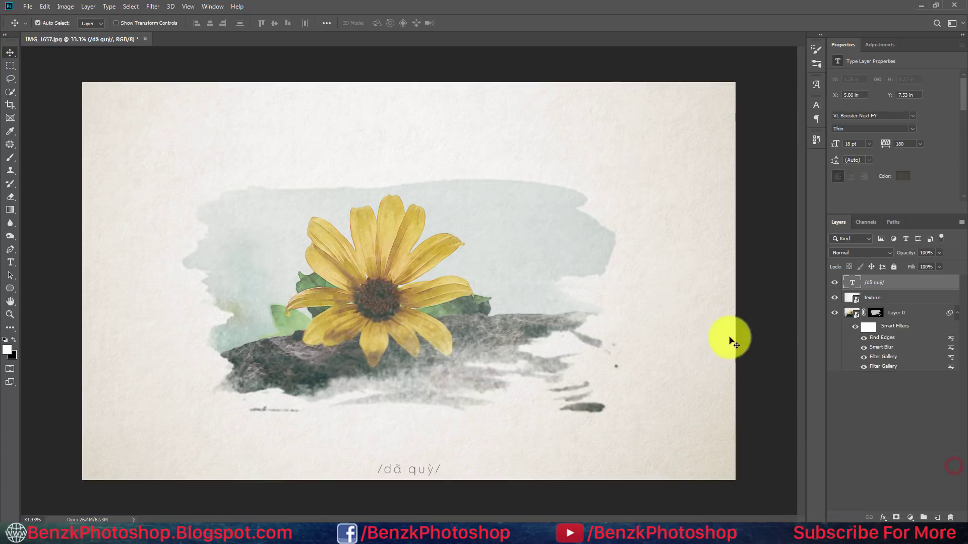
{"action": "key", "text": "f"}
{"action": "key", "text": "f"}
{"action": "right_click", "coordinate": [543, 266]}
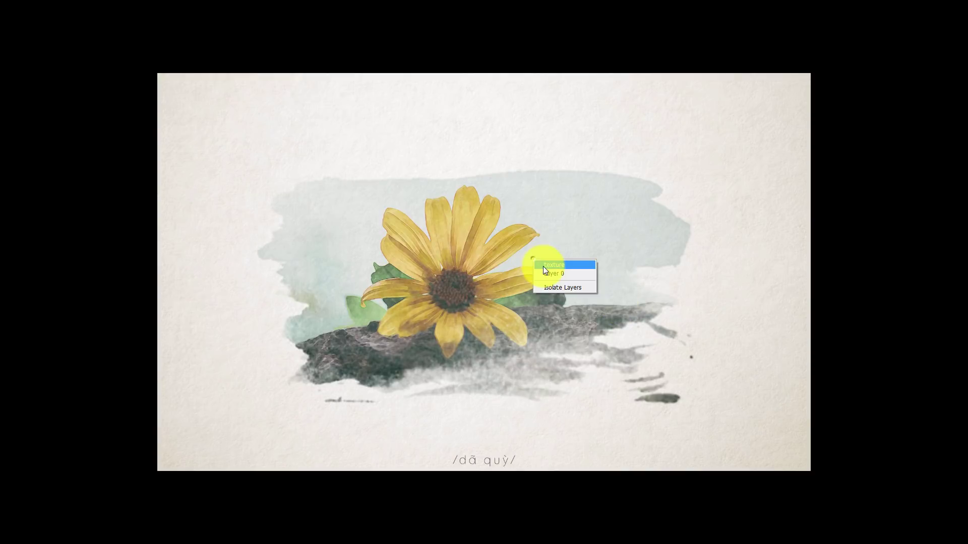
{"action": "right_click", "coordinate": [495, 251]}
{"action": "left_click", "coordinate": [508, 261]}
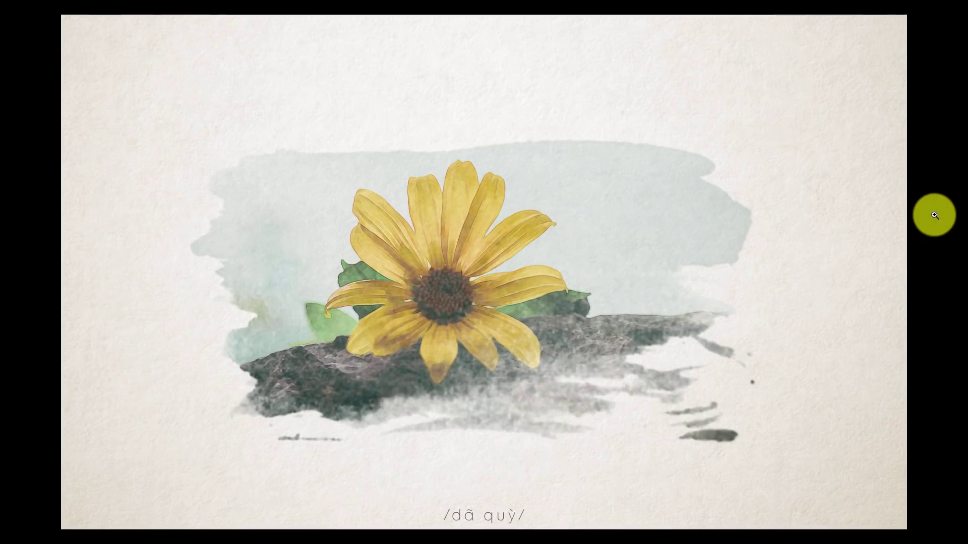